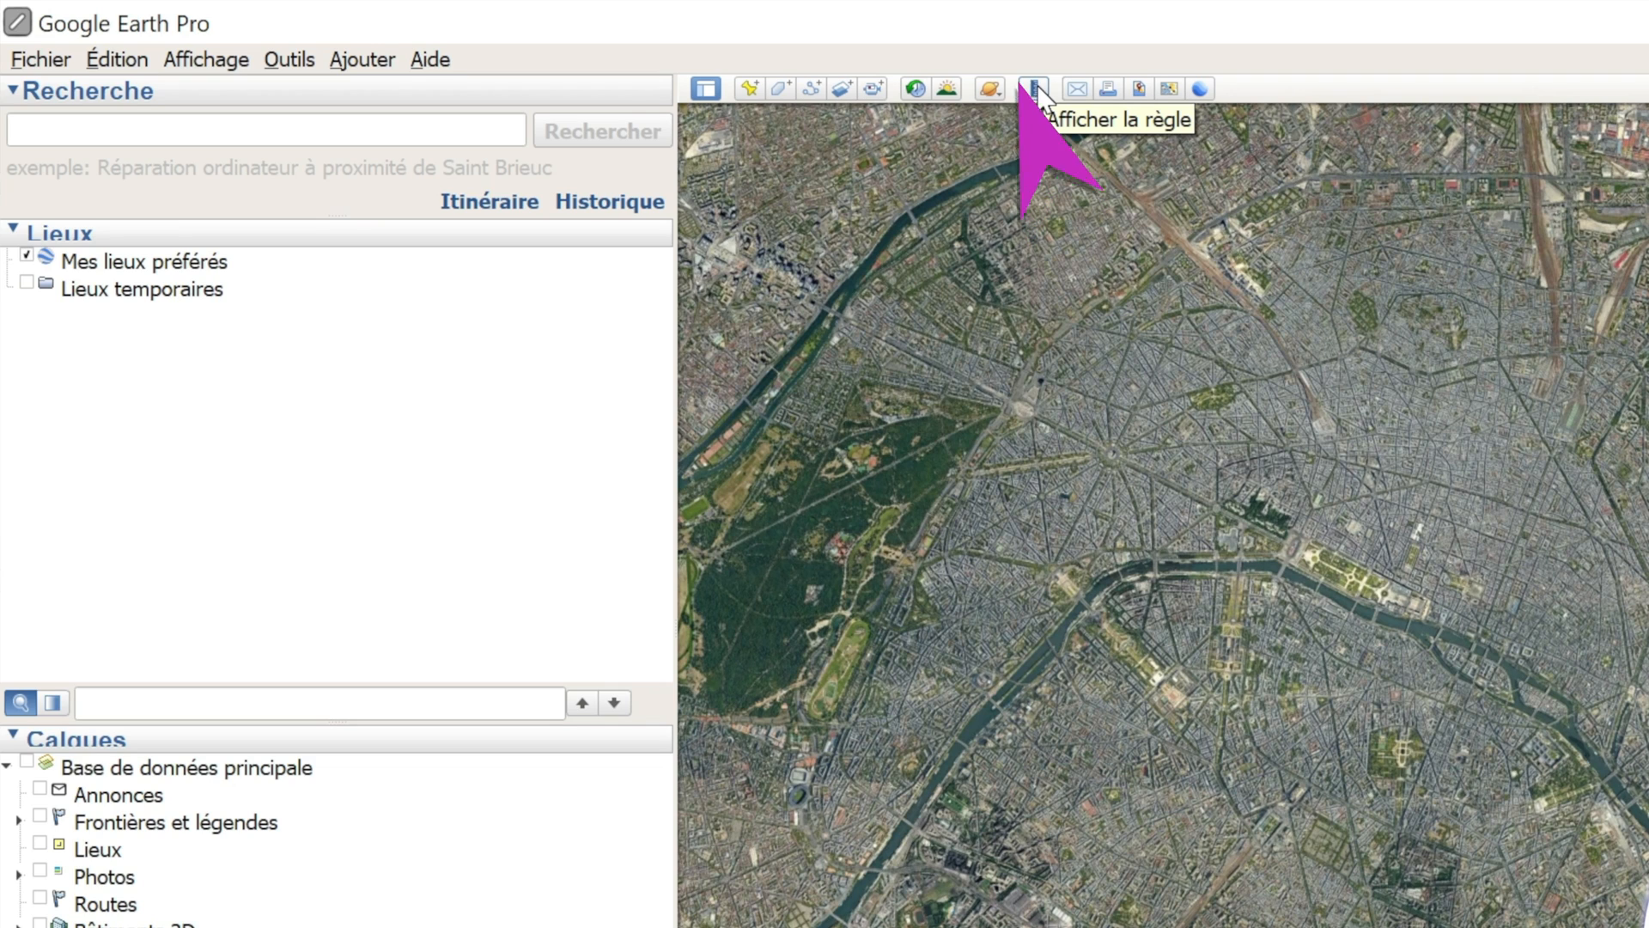
# Step: Measure the west-to-east distance across Paris with a ruler line between the city's outer edges
pyautogui.click(1035, 87)
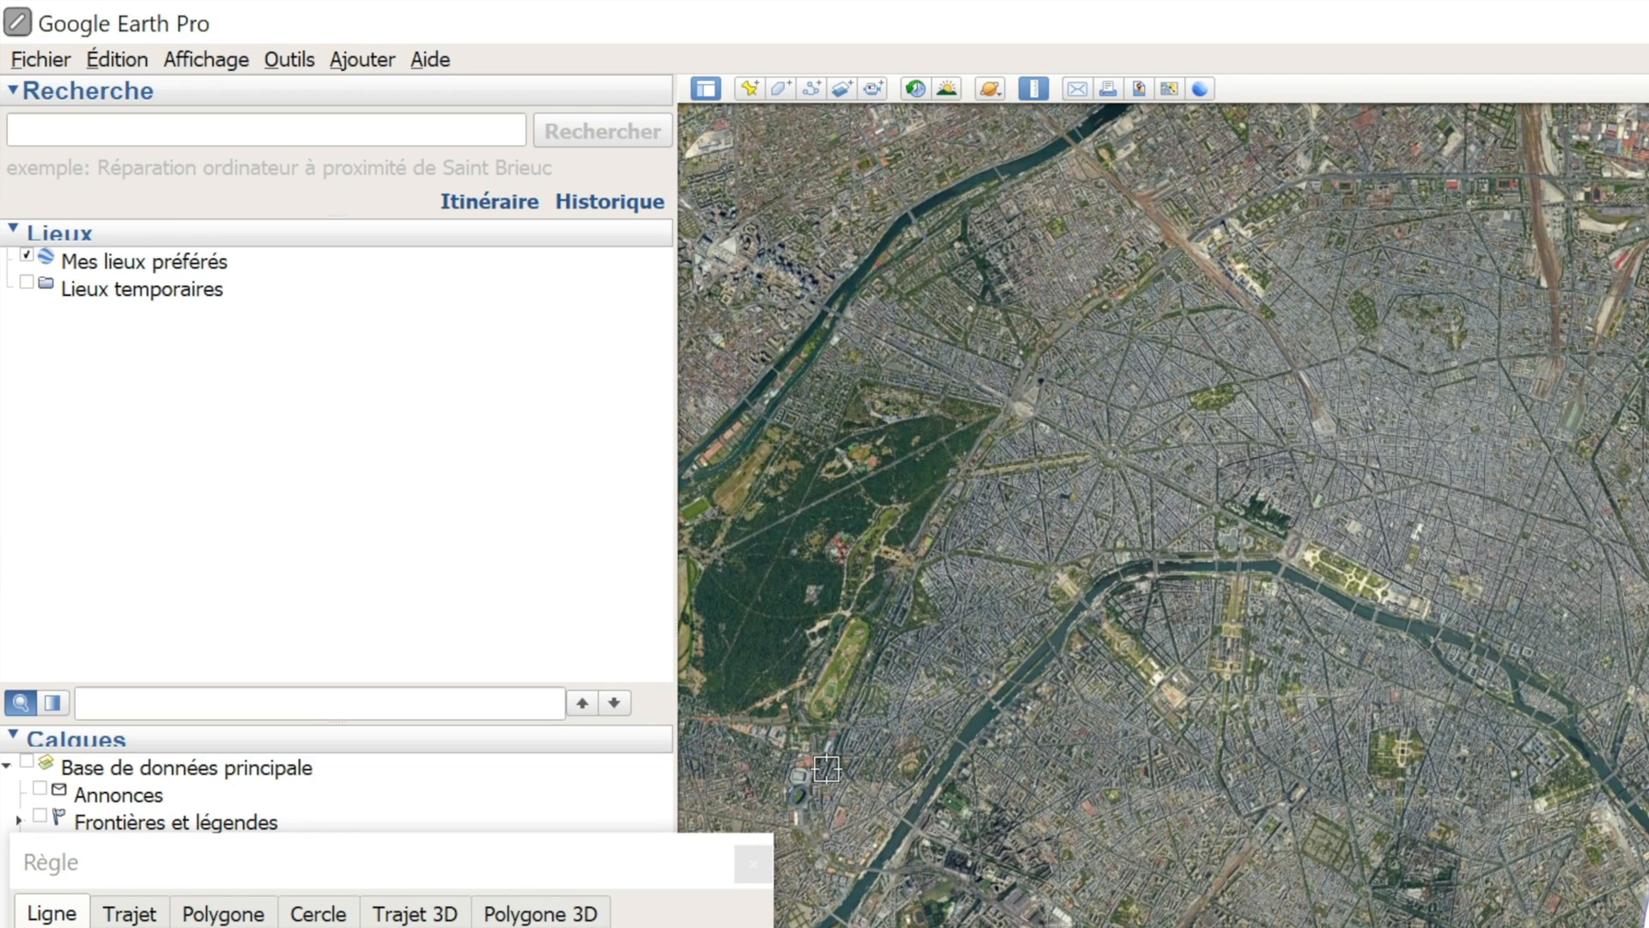
pyautogui.moveTo(546, 859); pyautogui.dragTo(1438, 489)
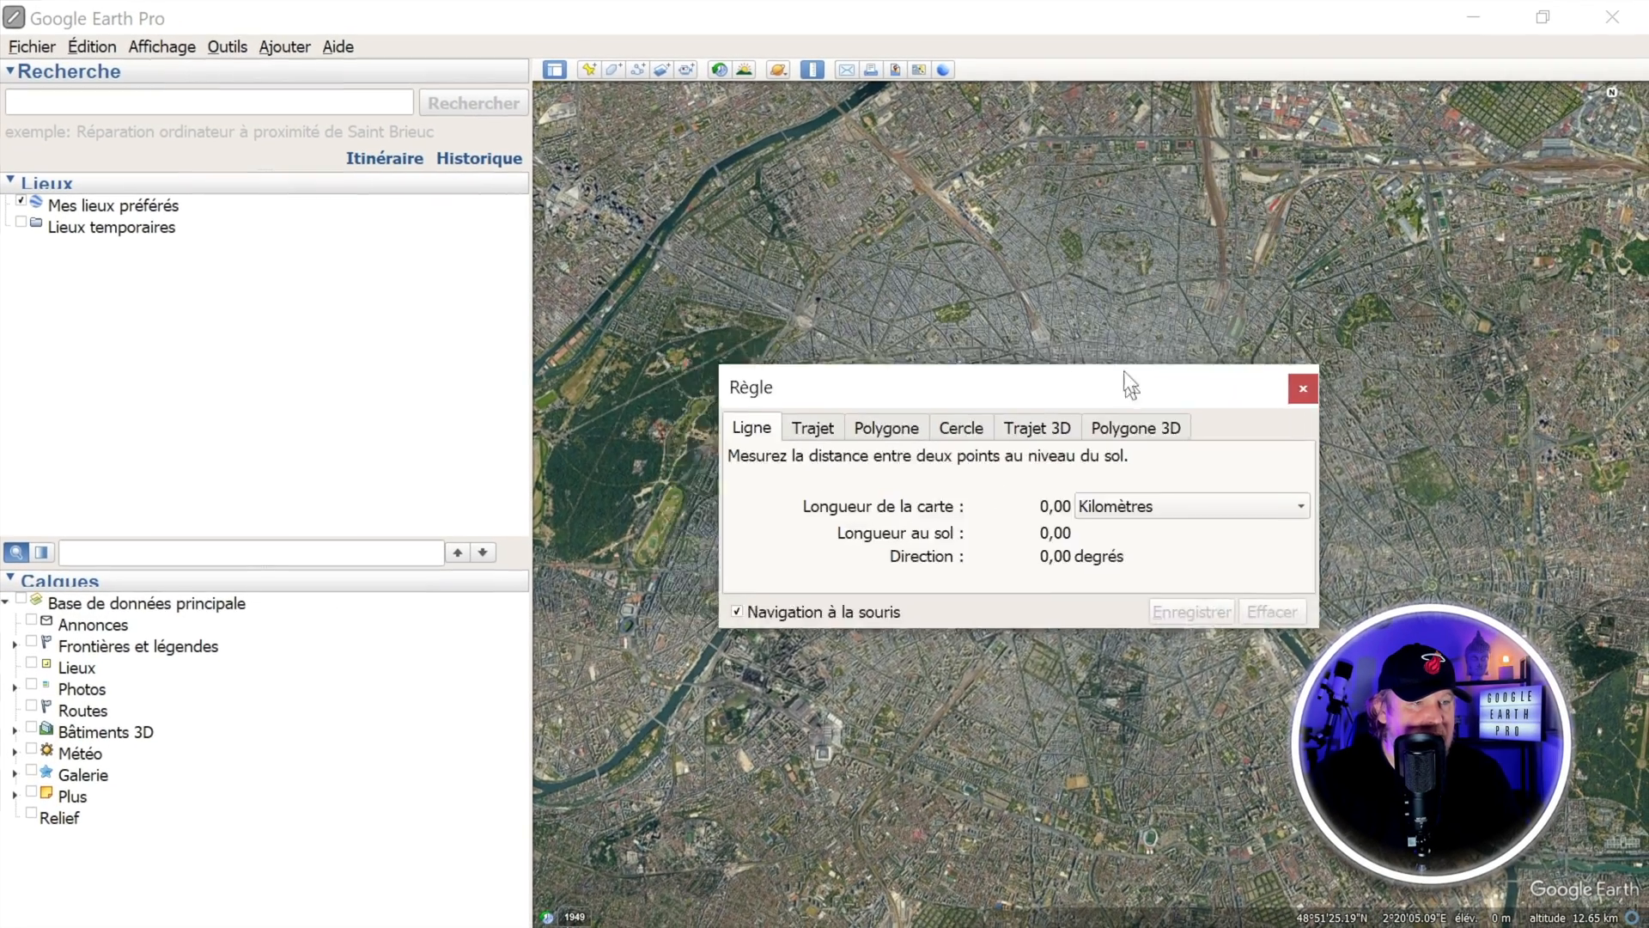
pyautogui.moveTo(1122, 372); pyautogui.dragTo(437, 660)
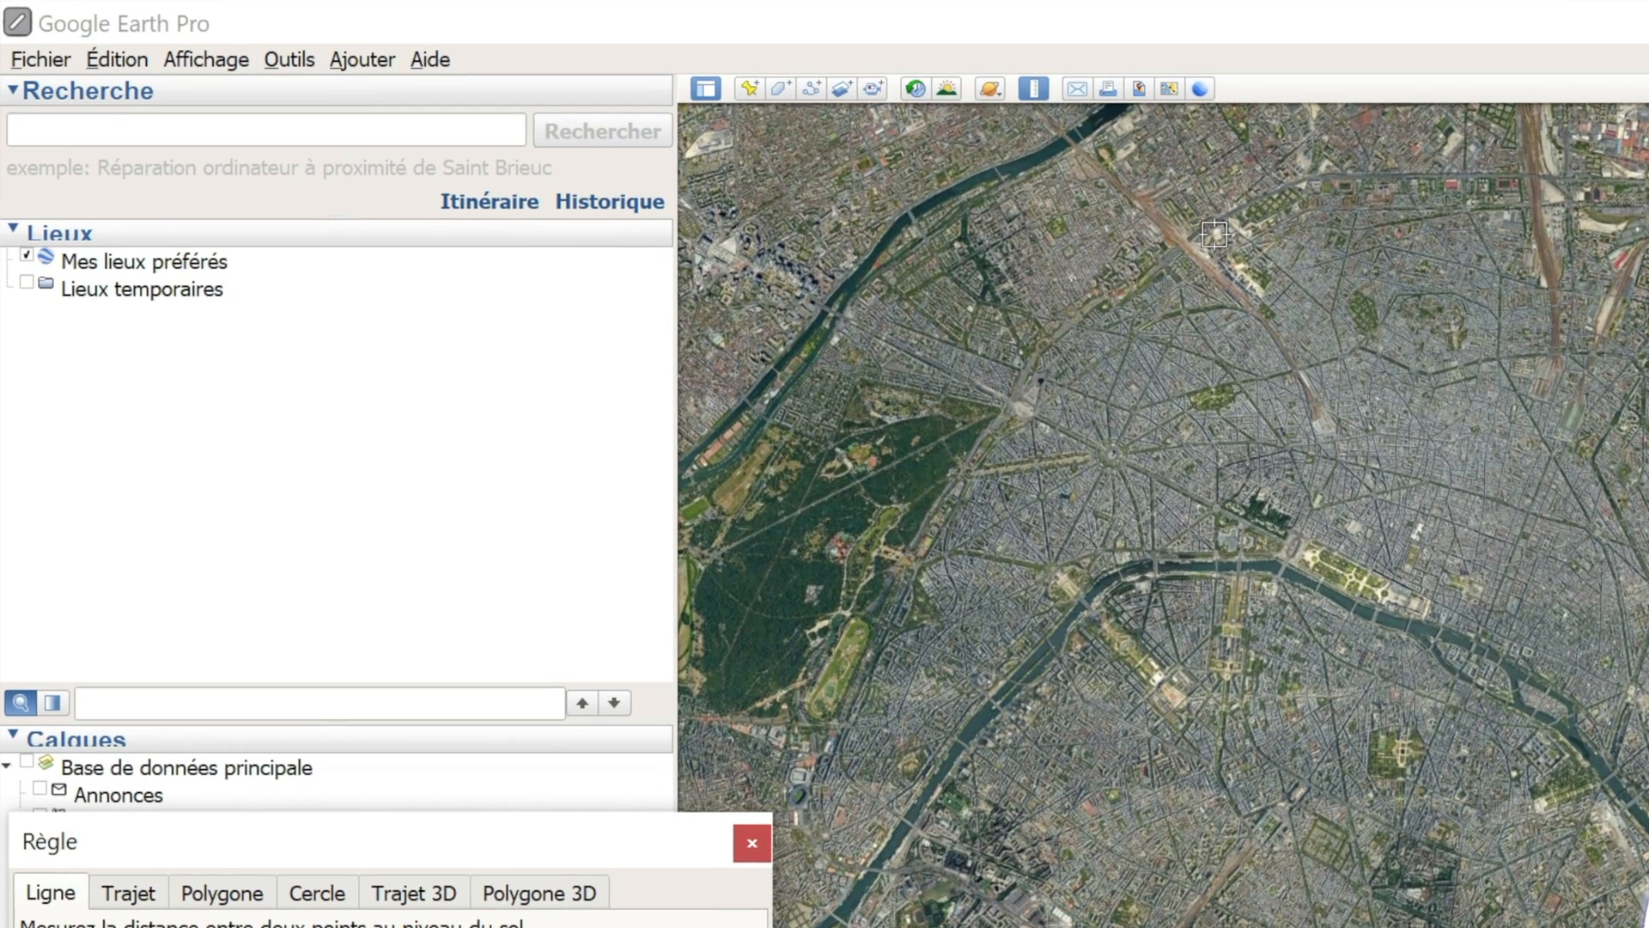
pyautogui.click(807, 792)
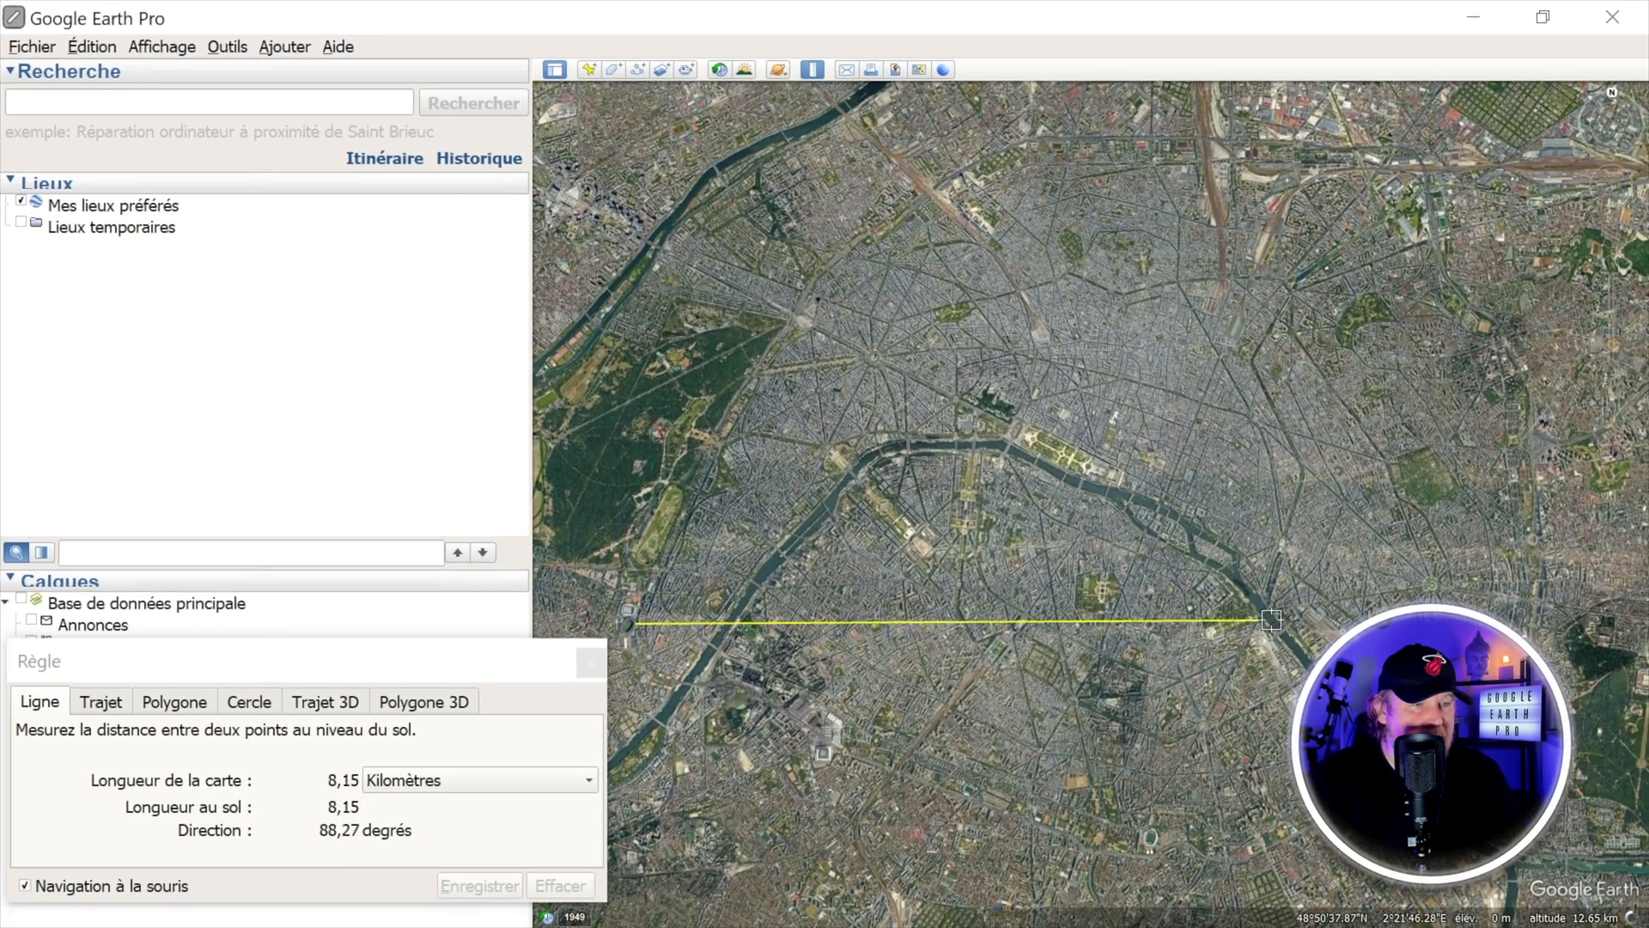
pyautogui.click(1540, 609)
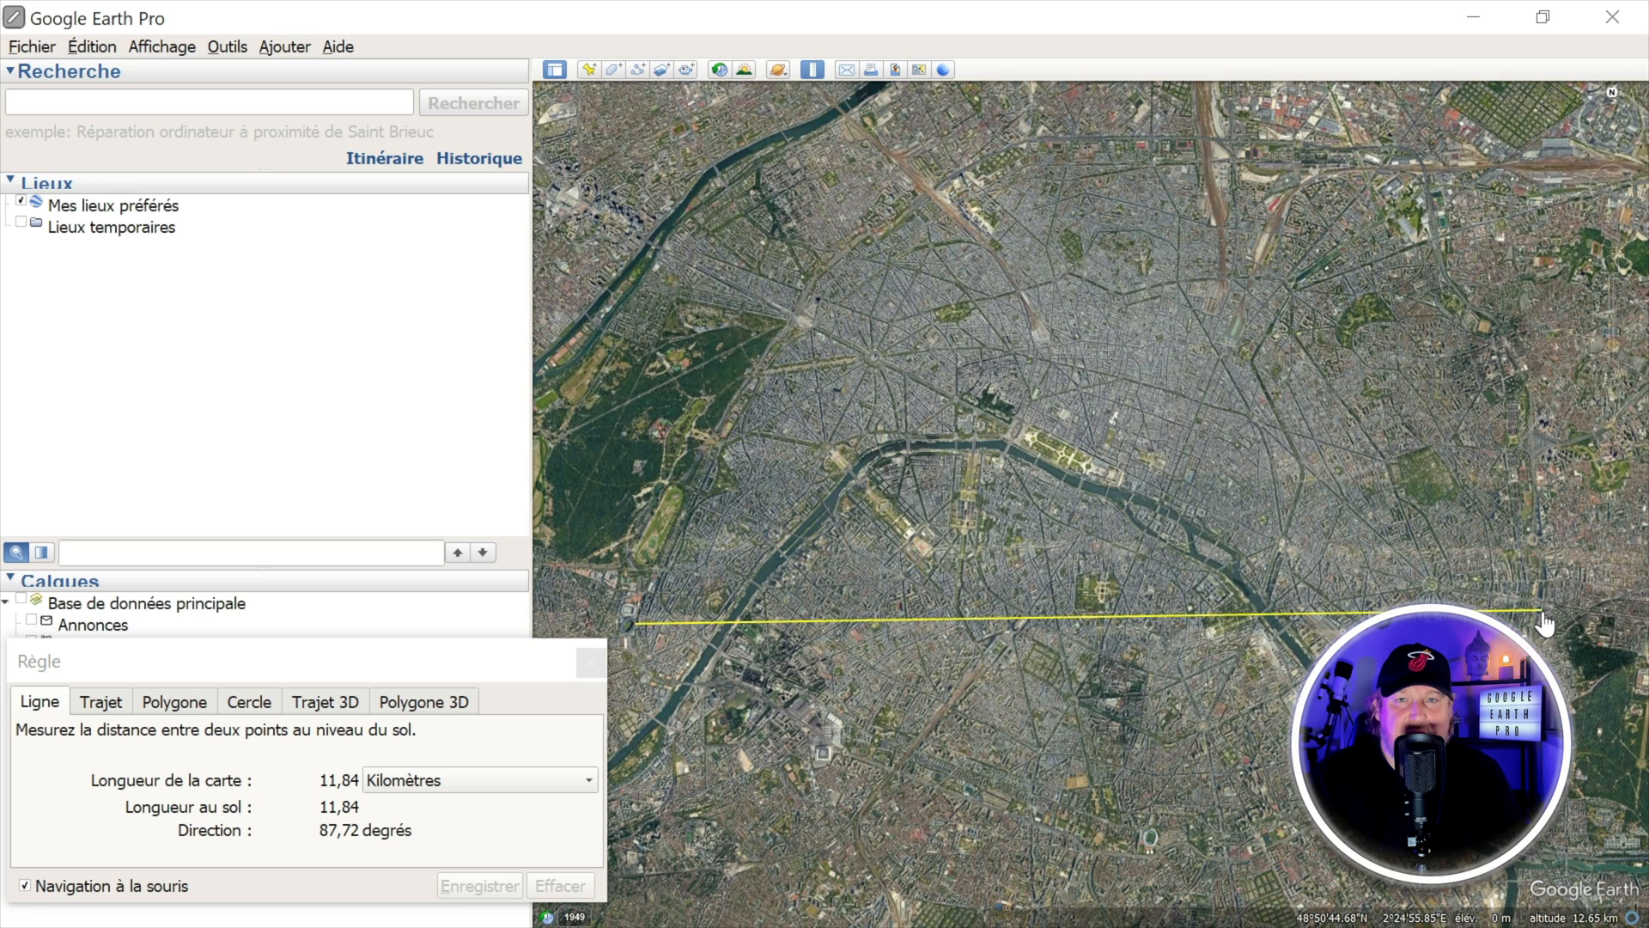
pyautogui.click(1540, 612)
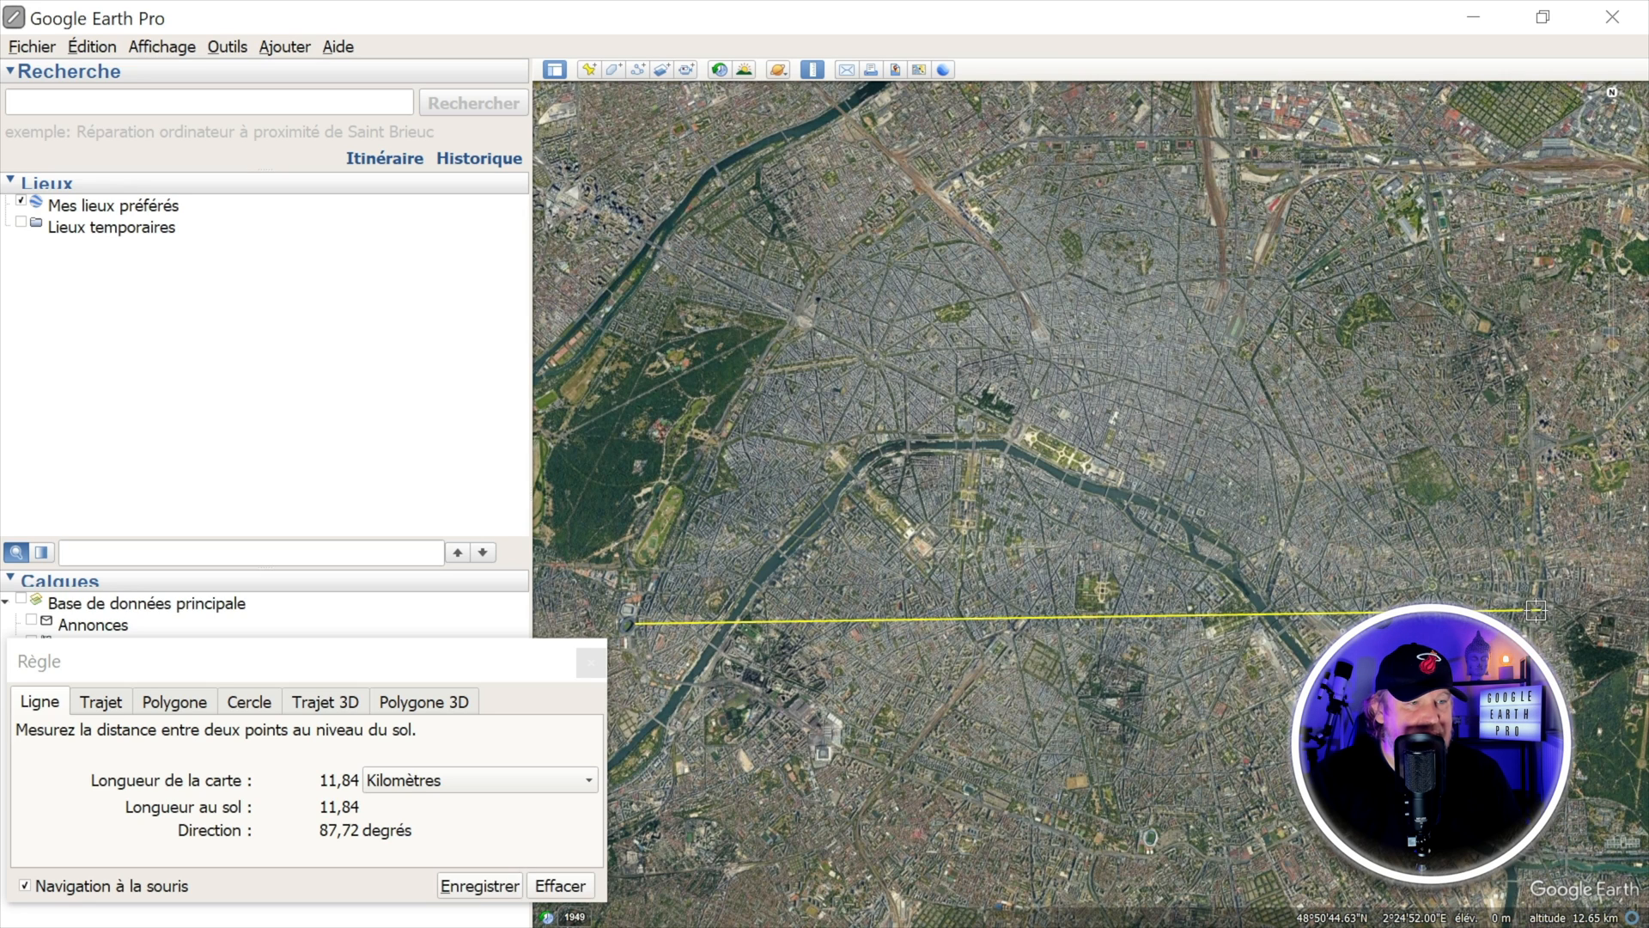
# Step: Review the length units available for the ruler, keep kilometres, and clear the west-to-east line
pyautogui.click(462, 778)
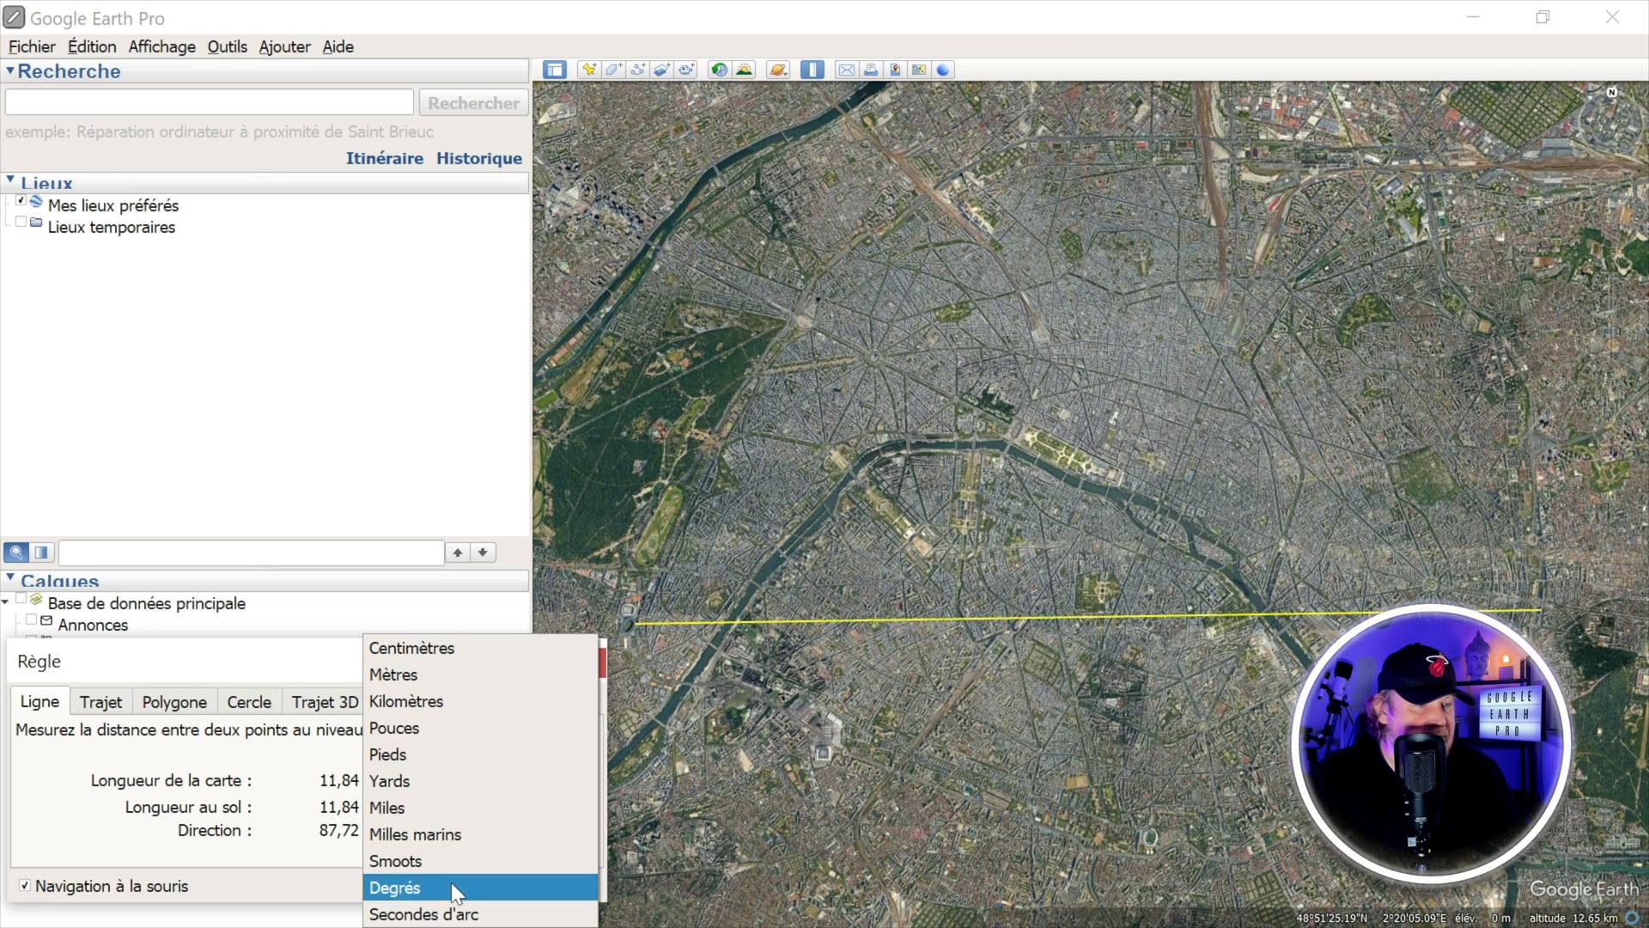
pyautogui.click(1076, 370)
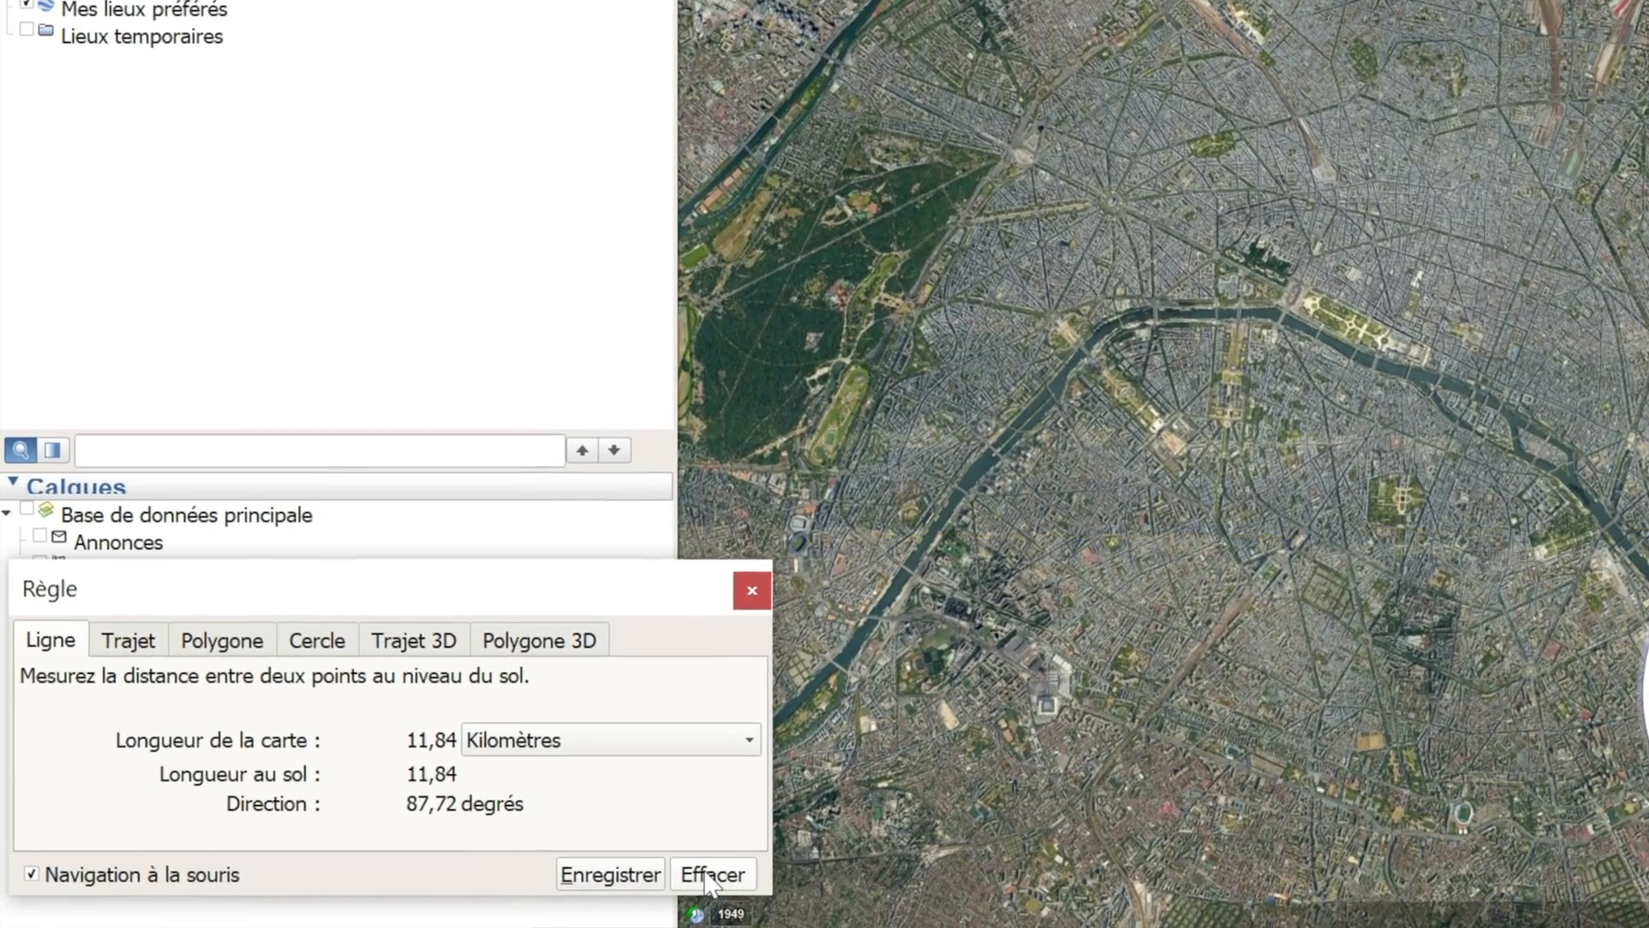
pyautogui.click(628, 881)
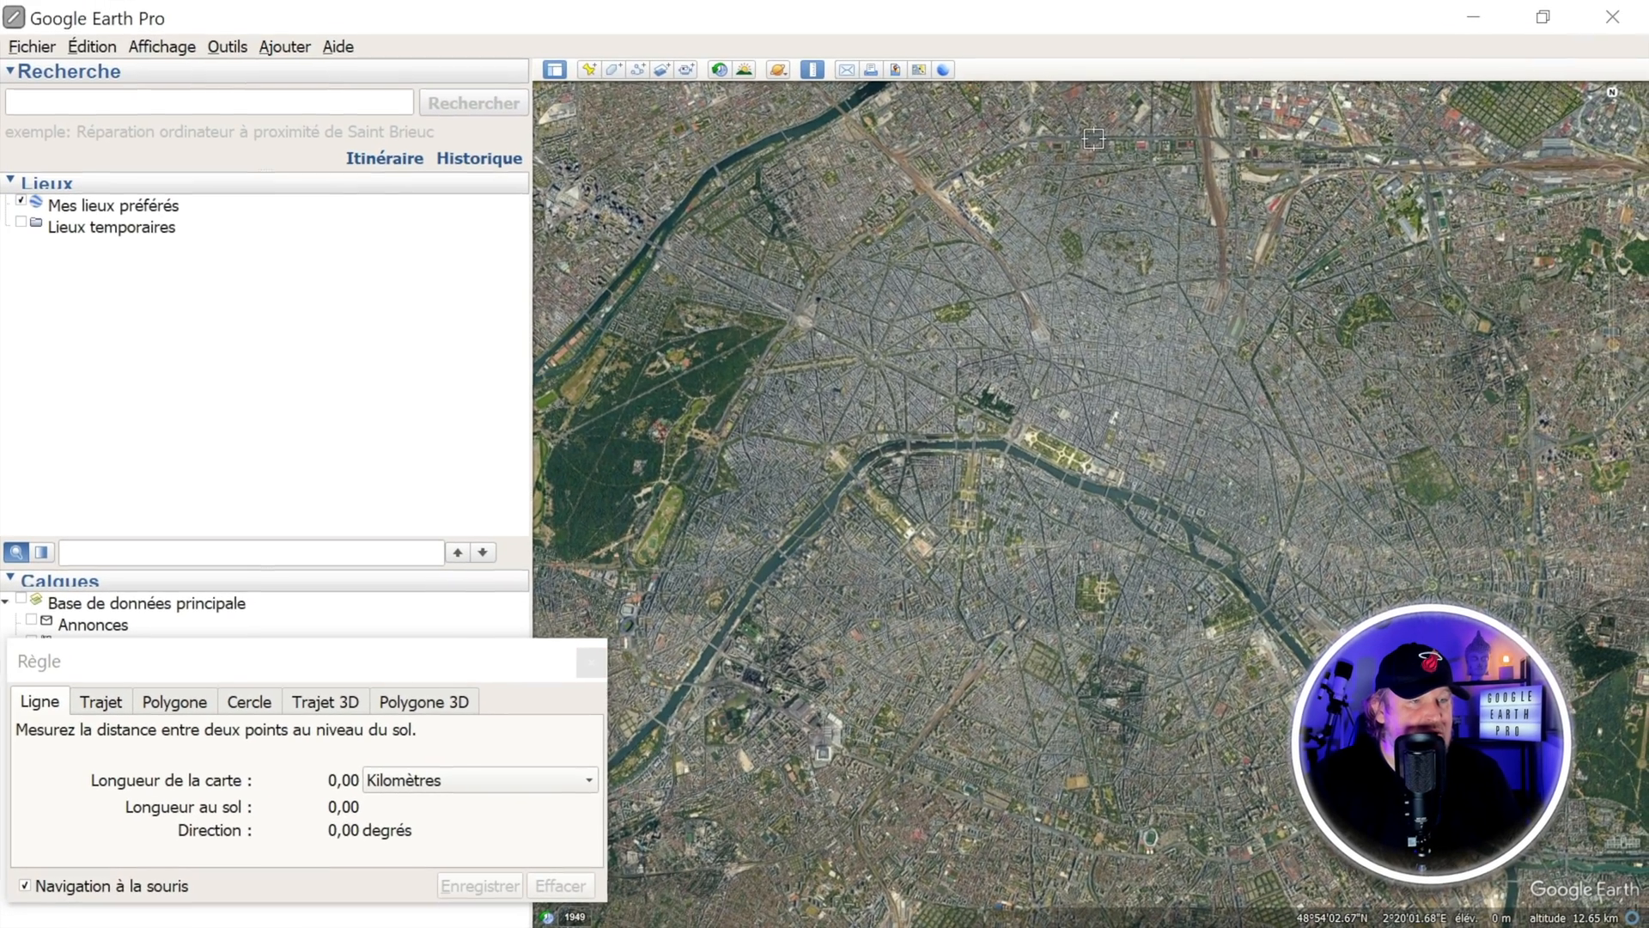
# Step: Measure the north-to-south distance across Paris with a ruler line, clear it and close the ruler
pyautogui.click(1156, 95)
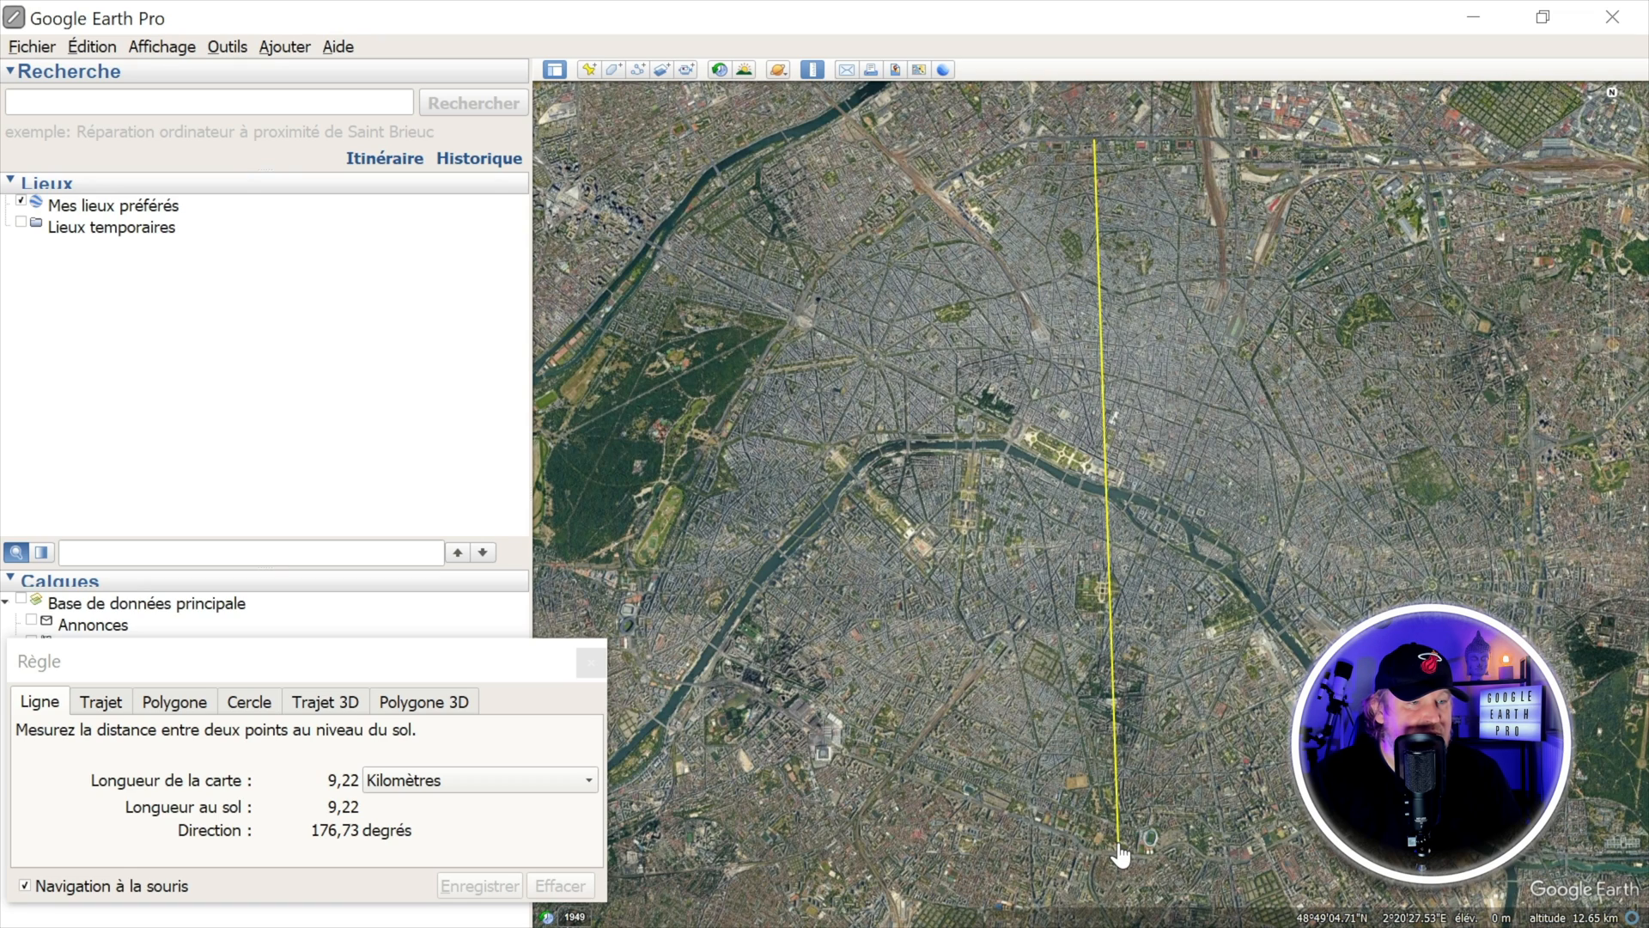
pyautogui.click(1119, 845)
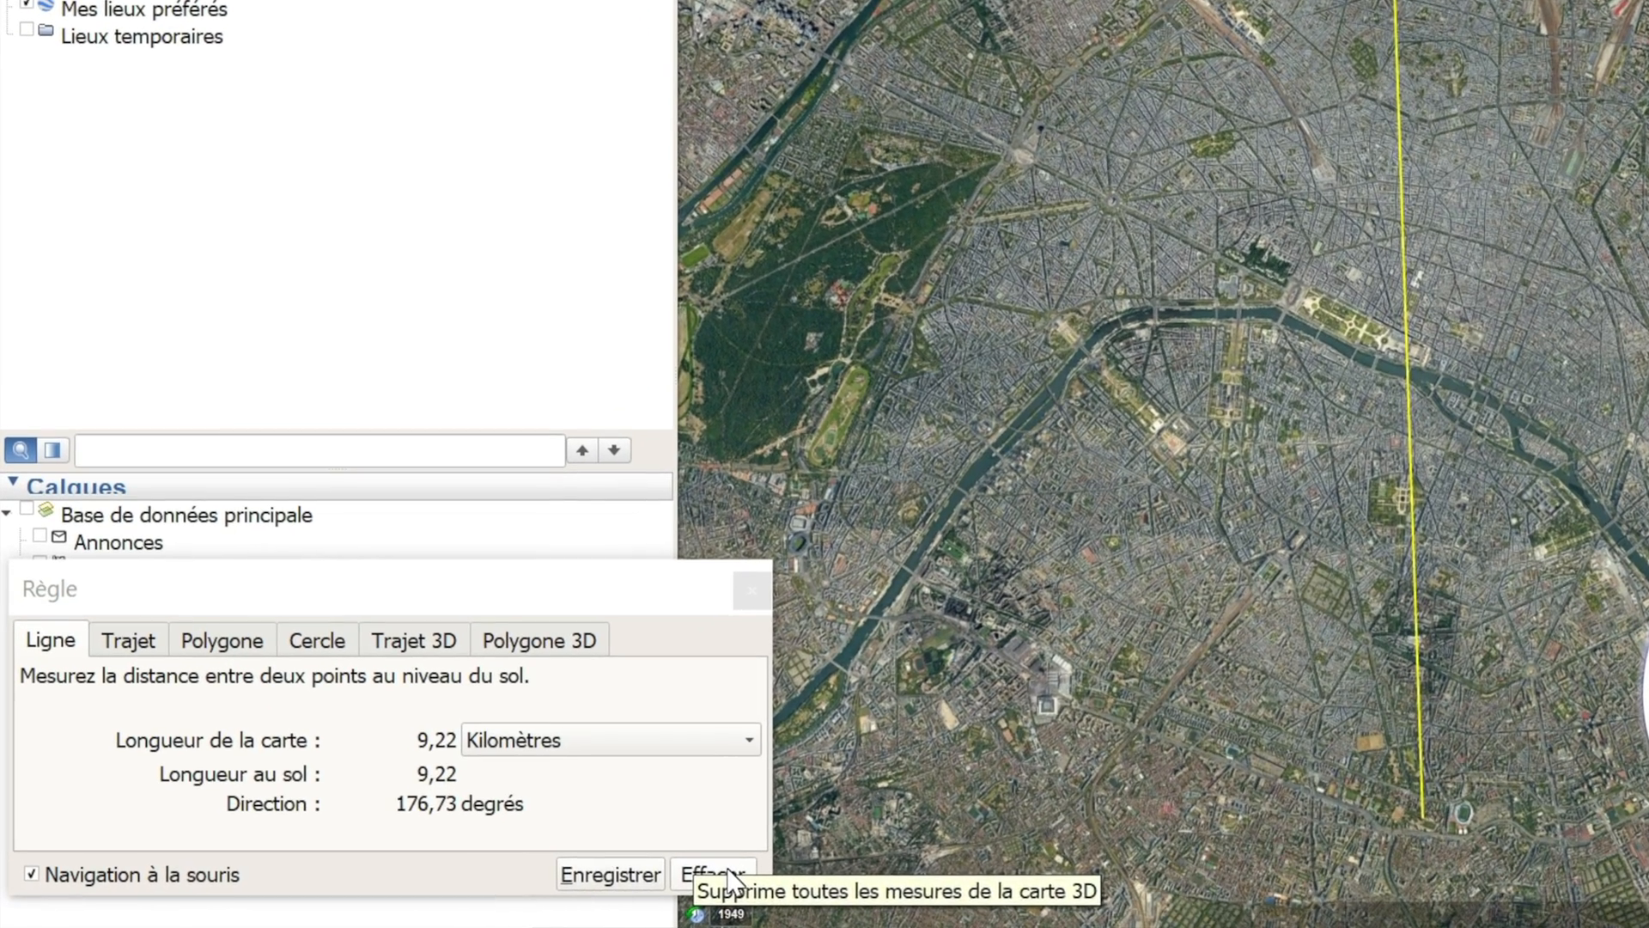
pyautogui.click(571, 886)
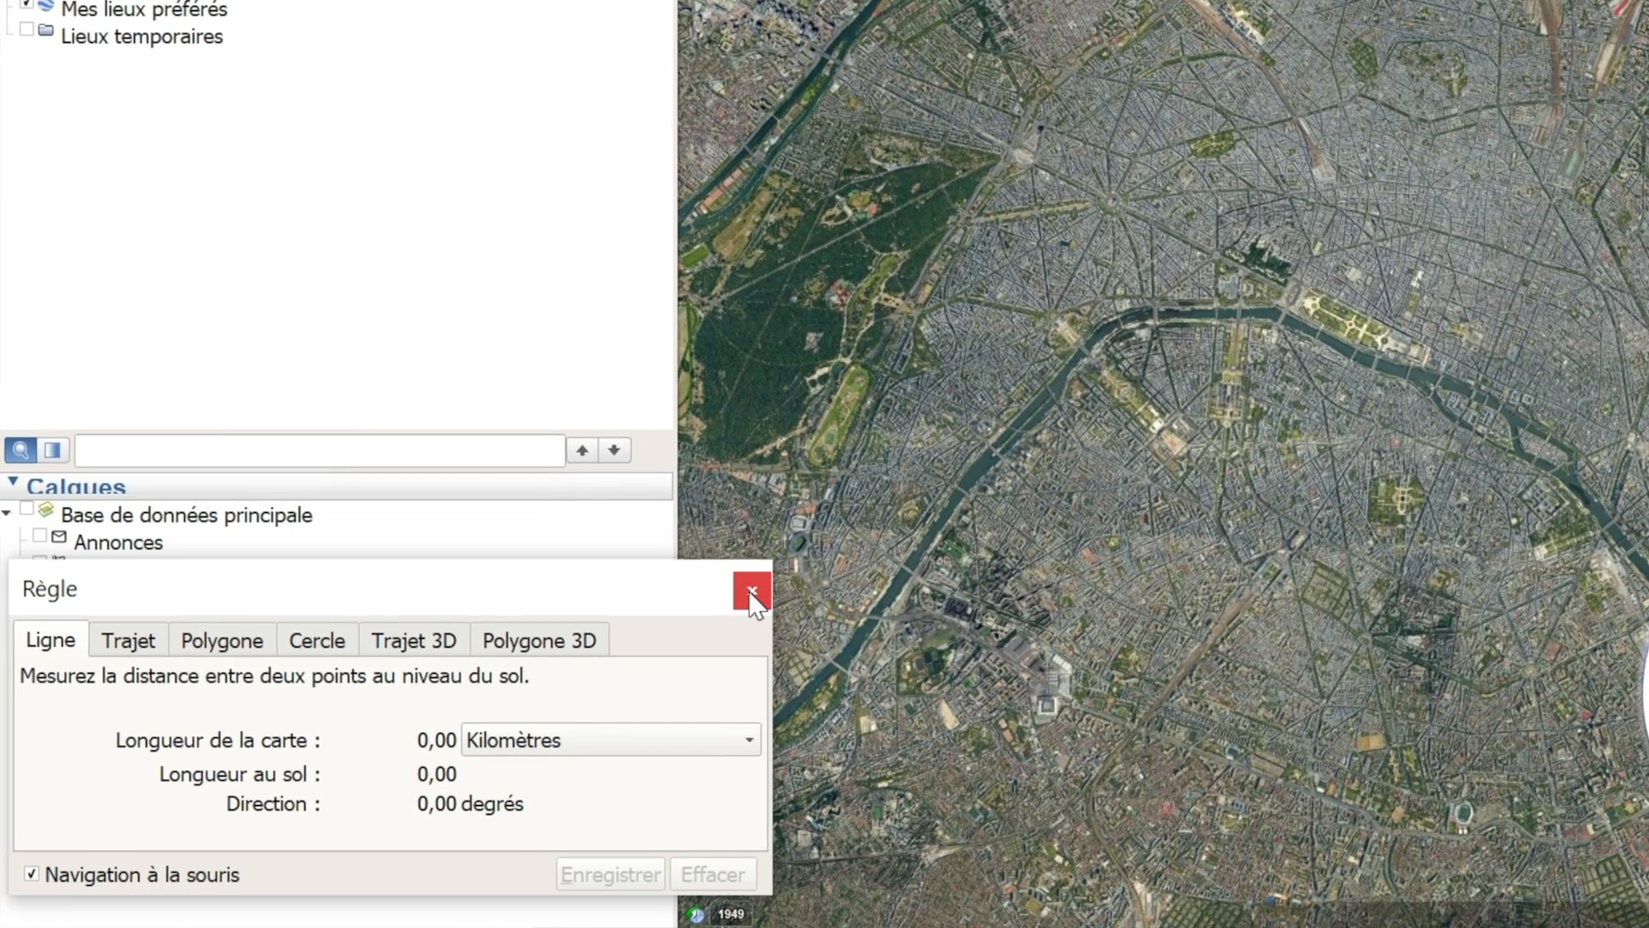
pyautogui.click(750, 592)
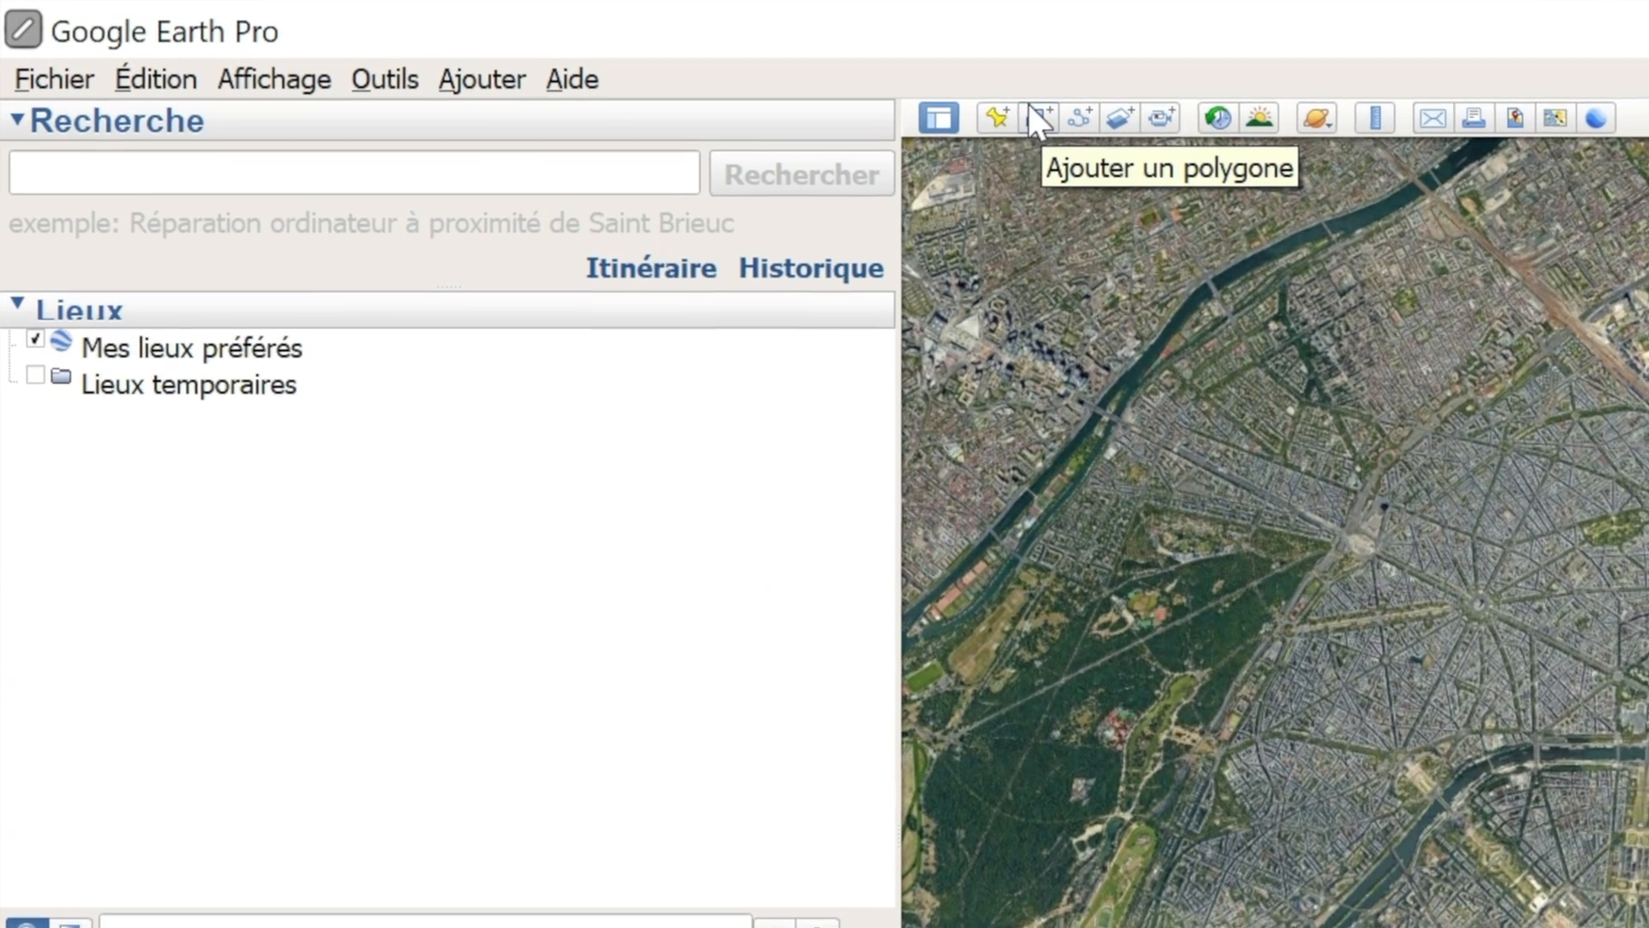
# Step: Start a new polygon named "paris" and move its dialog clear of the city on the map
pyautogui.click(1038, 116)
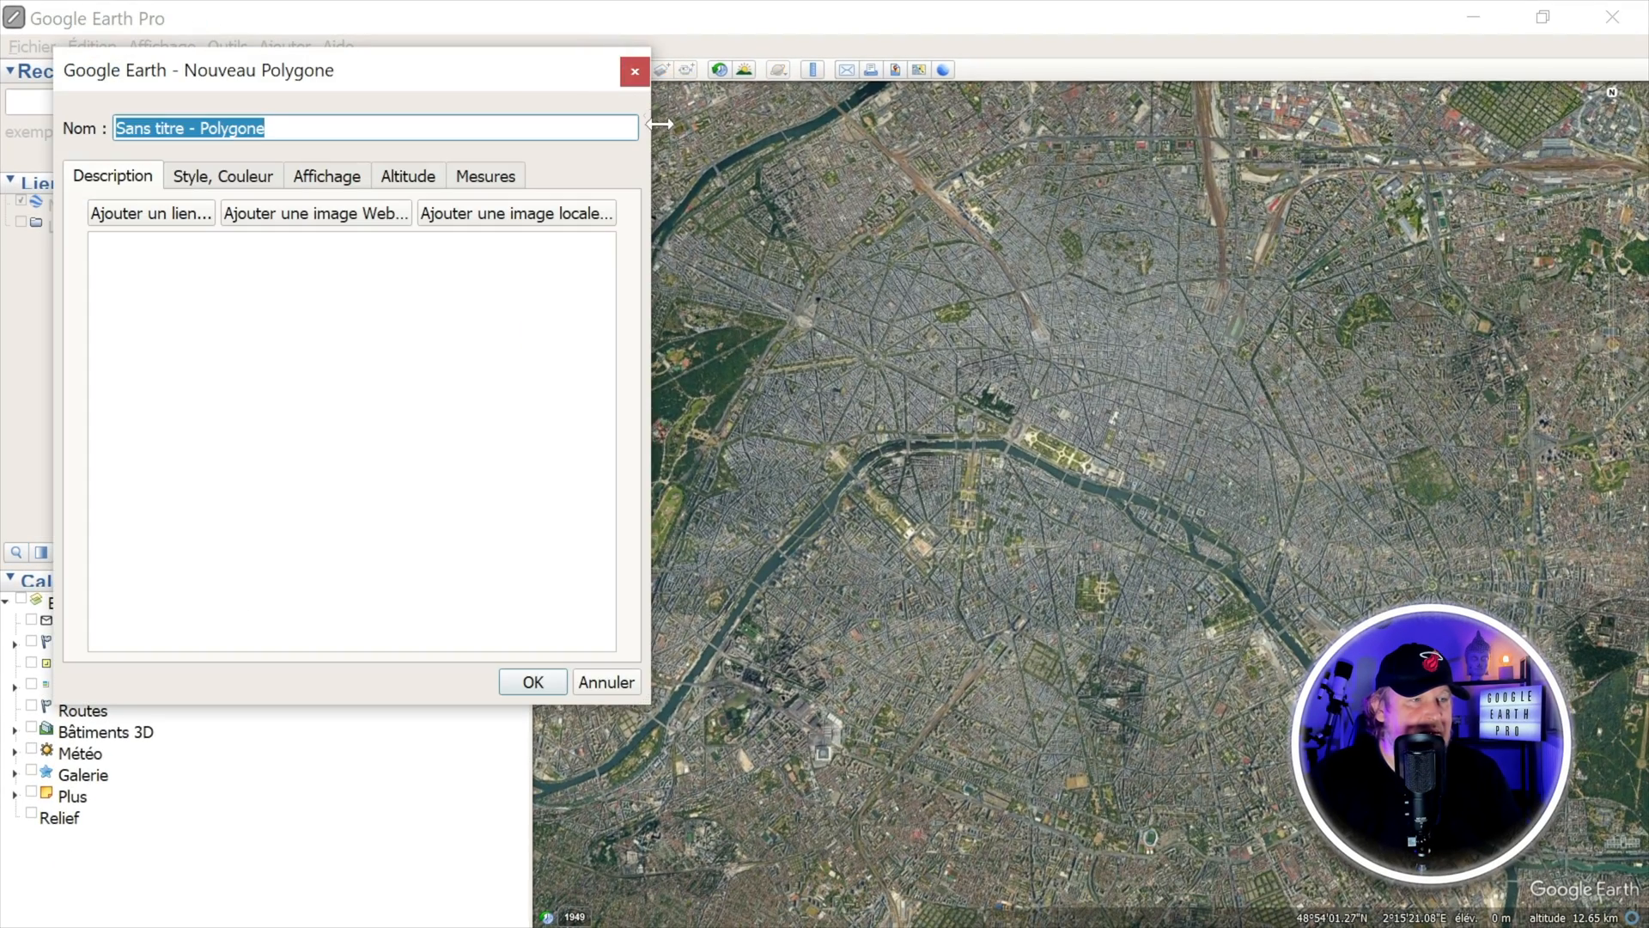
pyautogui.moveTo(489, 70); pyautogui.dragTo(461, 159)
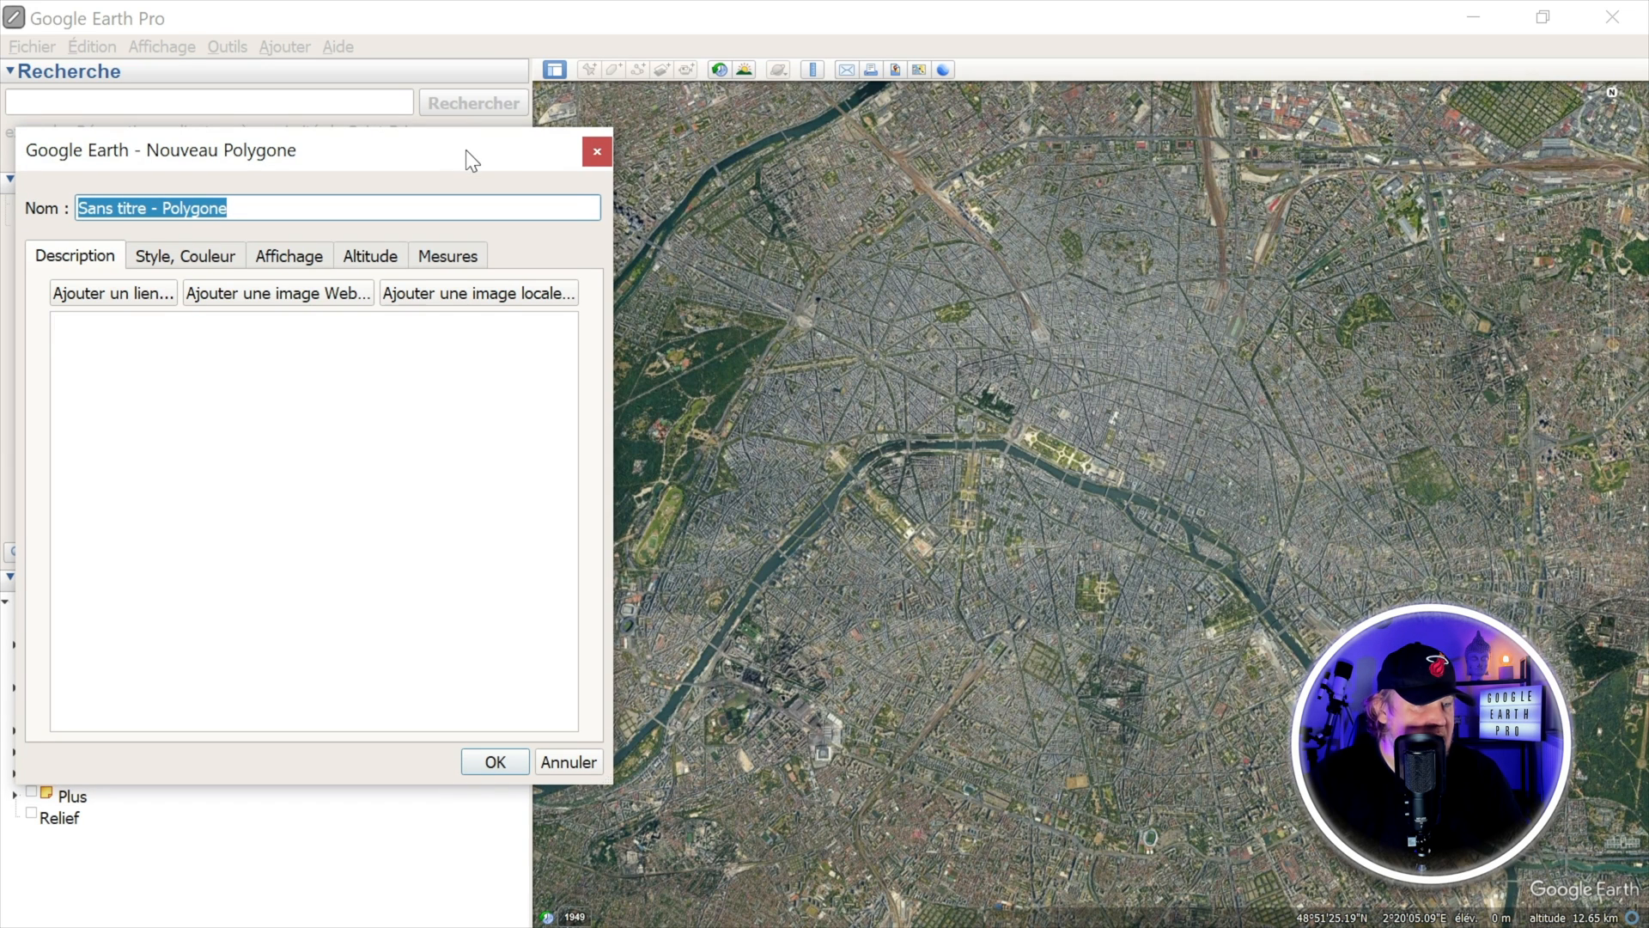
pyautogui.write('^q')
pyautogui.press('BackSpace')
pyautogui.press('BackSpace')
pyautogui.write('pq')
pyautogui.press('BackSpace')
pyautogui.write('aris')
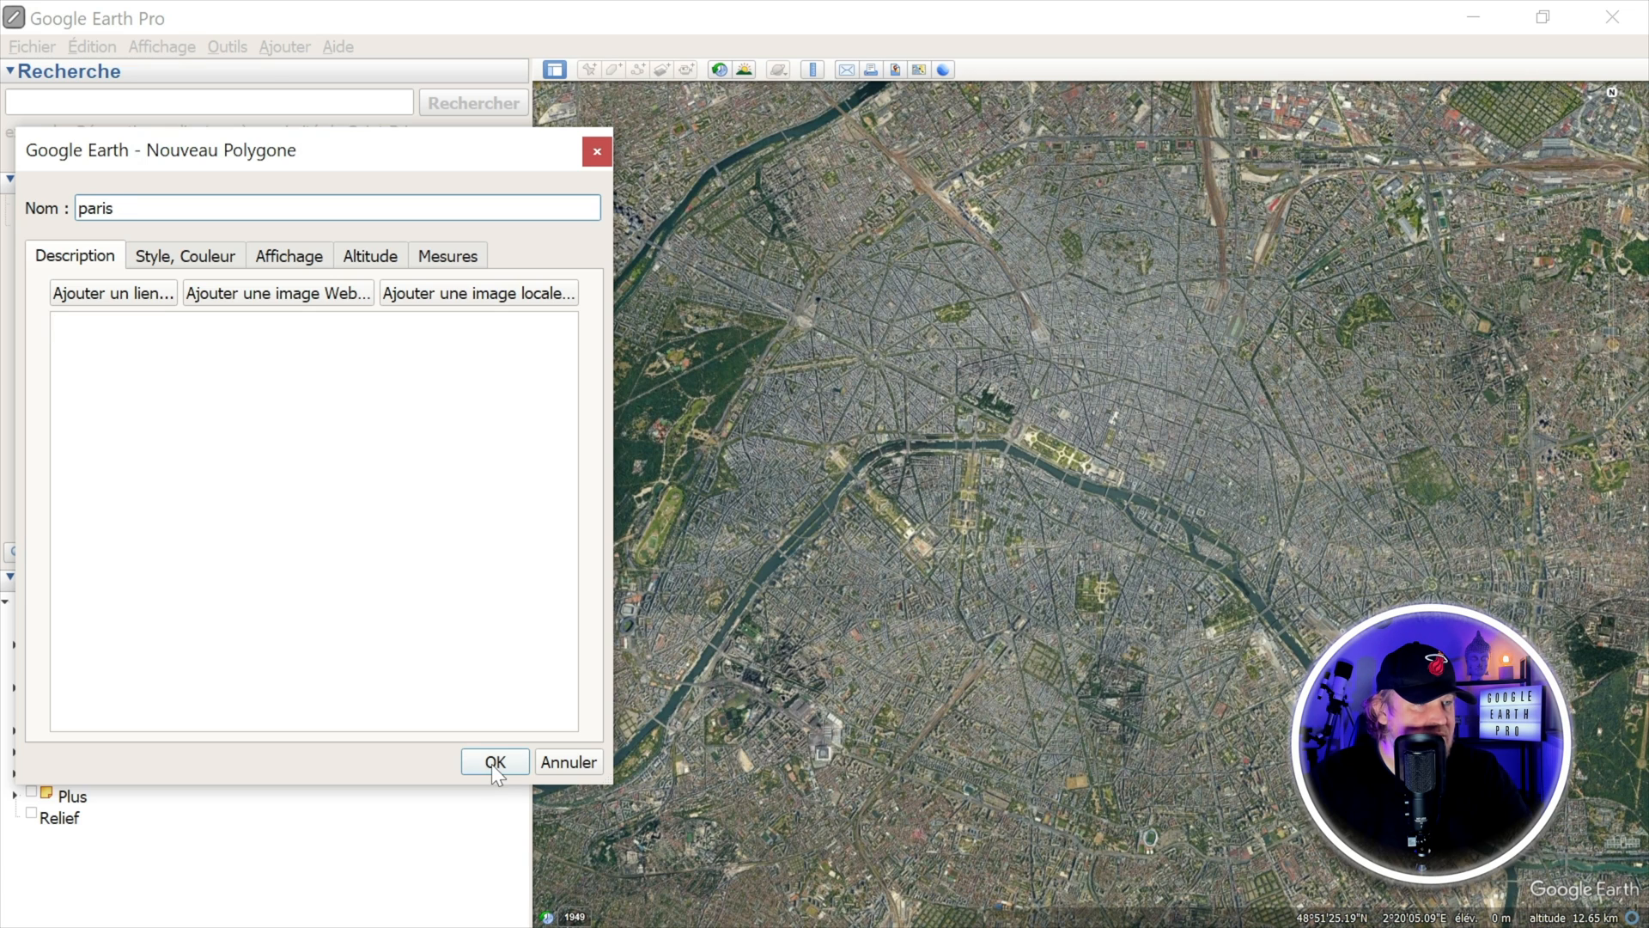
pyautogui.moveTo(478, 146); pyautogui.dragTo(432, 173)
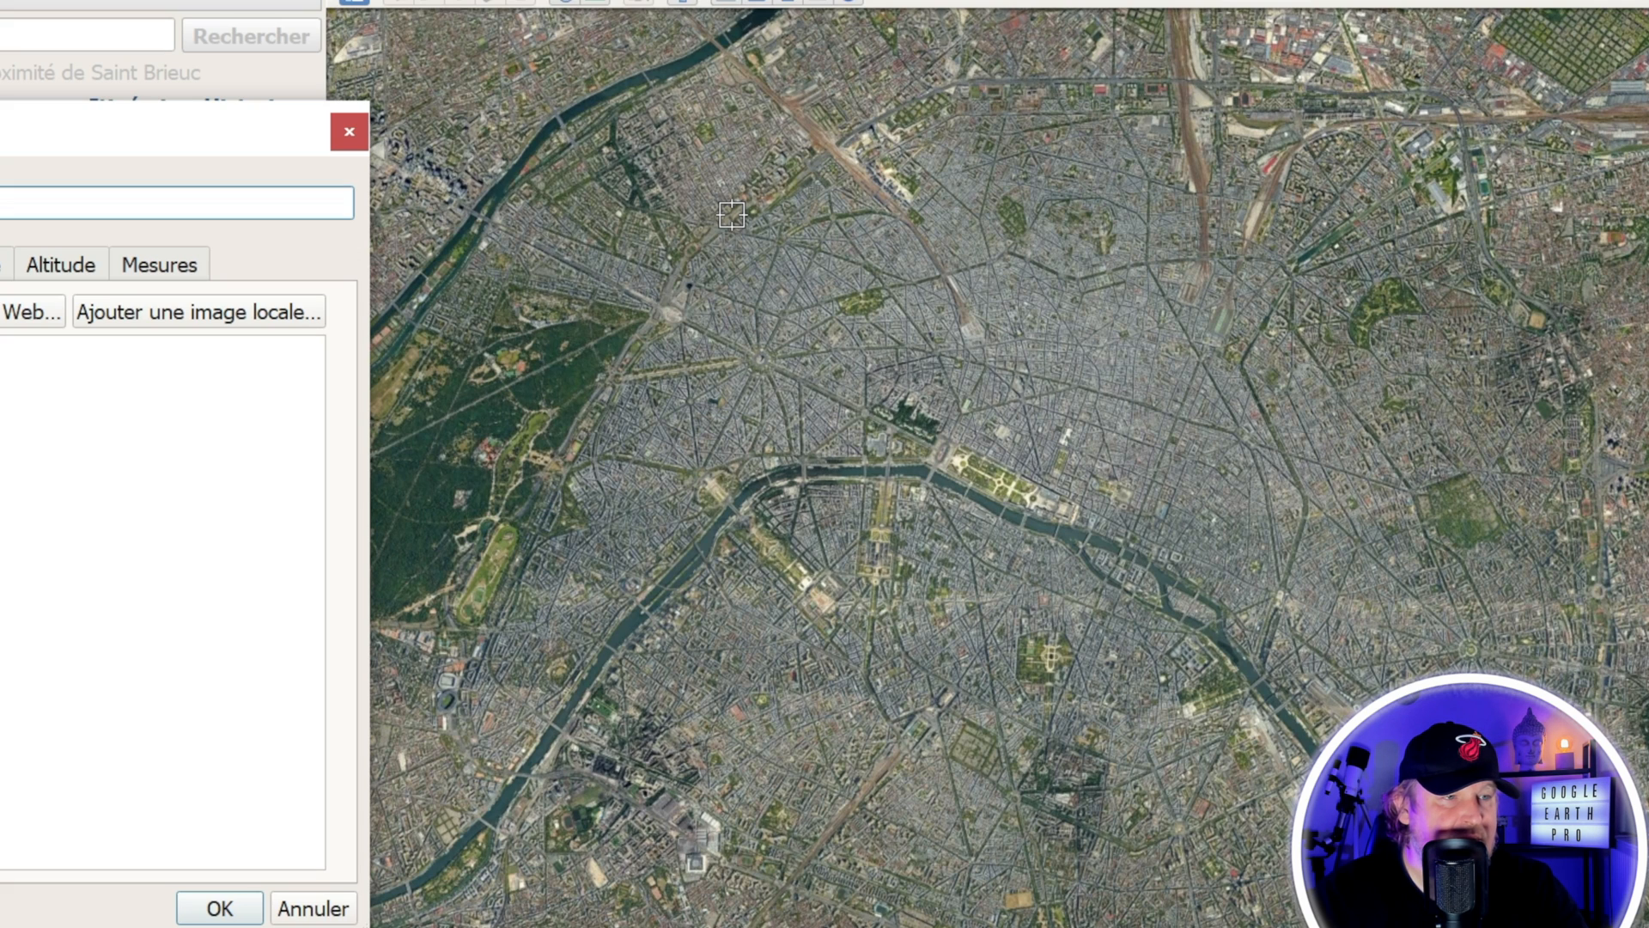
# Step: Place polygon points along the western boundary of Paris, from the north-west down to the south-west beside the Bois de Boulogne
pyautogui.click(732, 215)
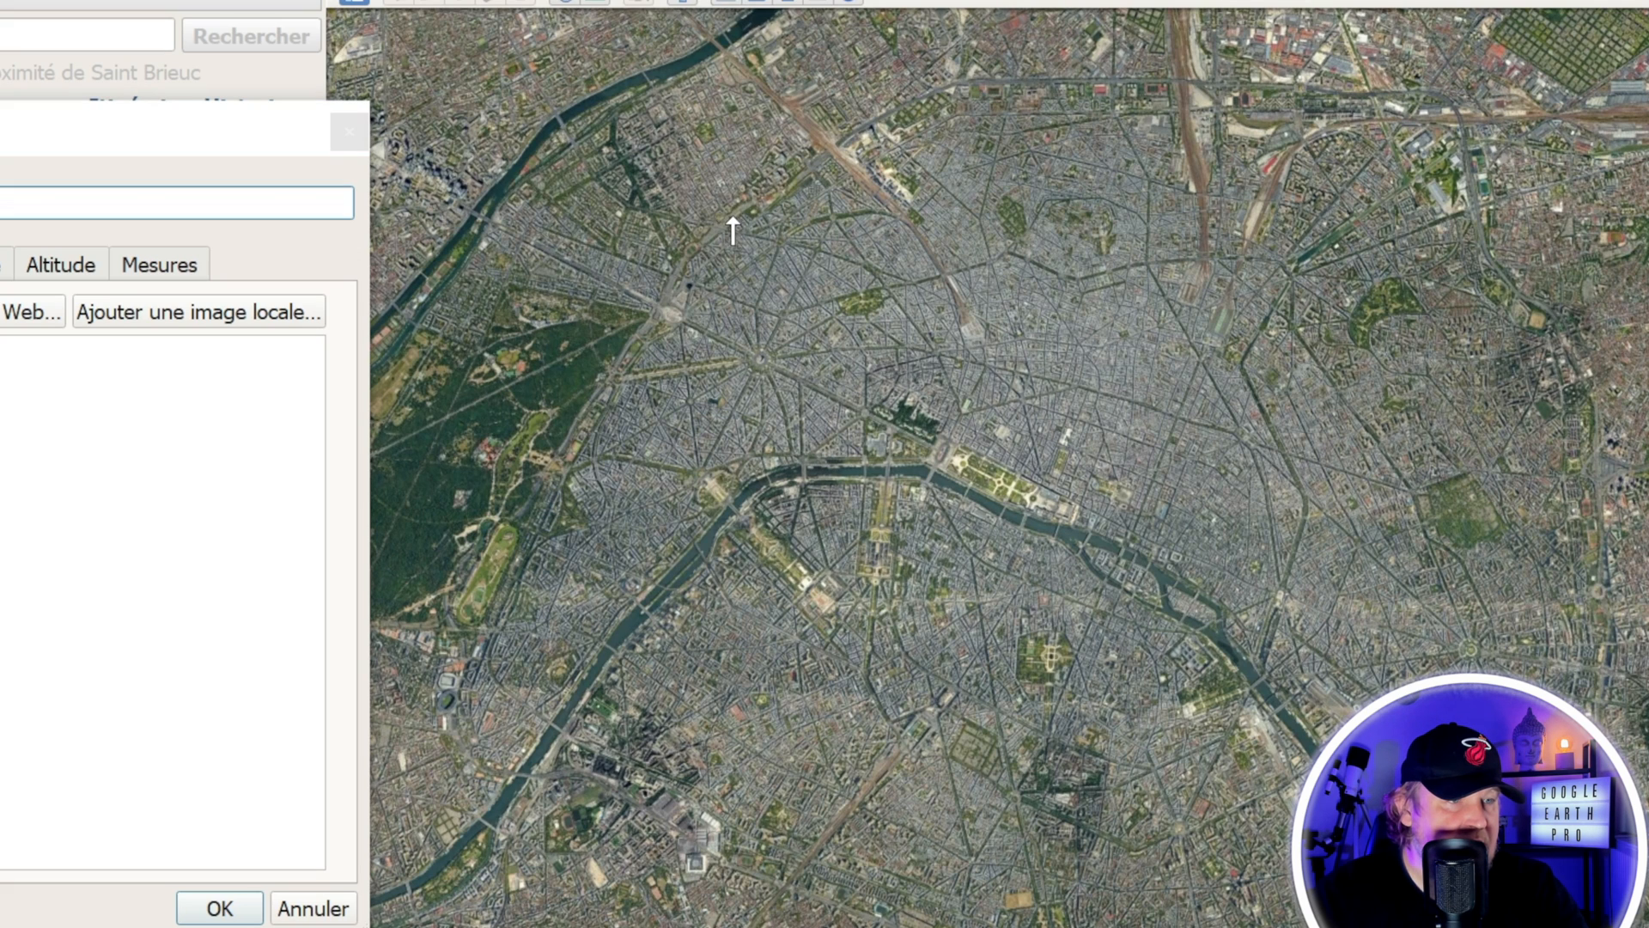
pyautogui.click(653, 310)
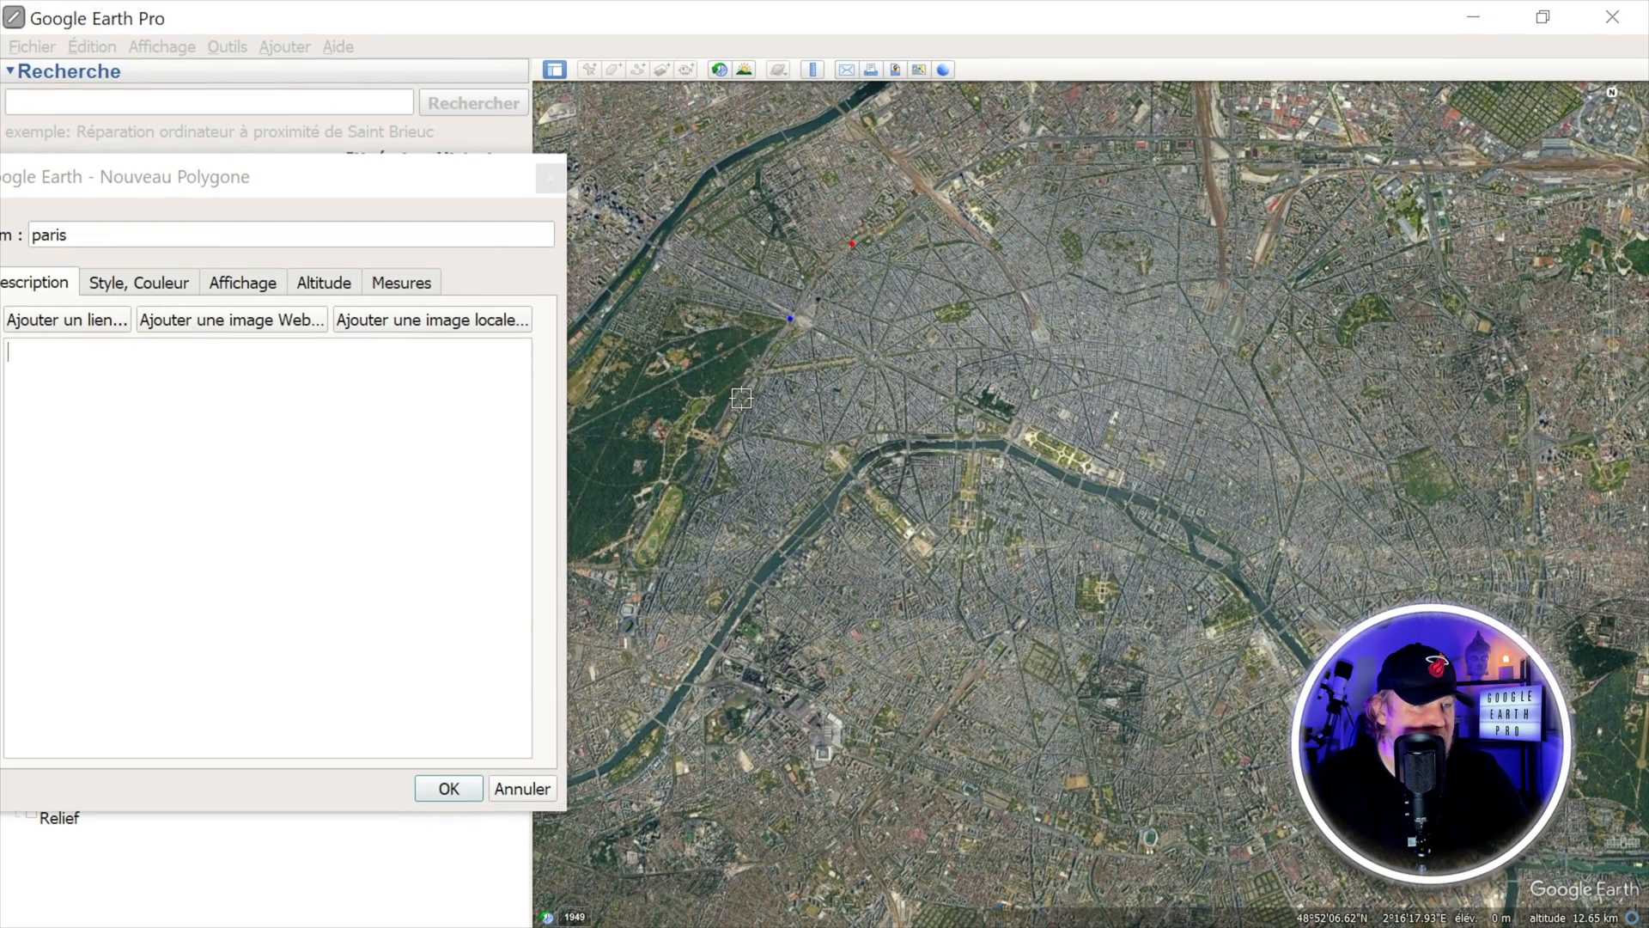
pyautogui.click(726, 400)
pyautogui.click(690, 480)
pyautogui.click(676, 536)
pyautogui.click(641, 612)
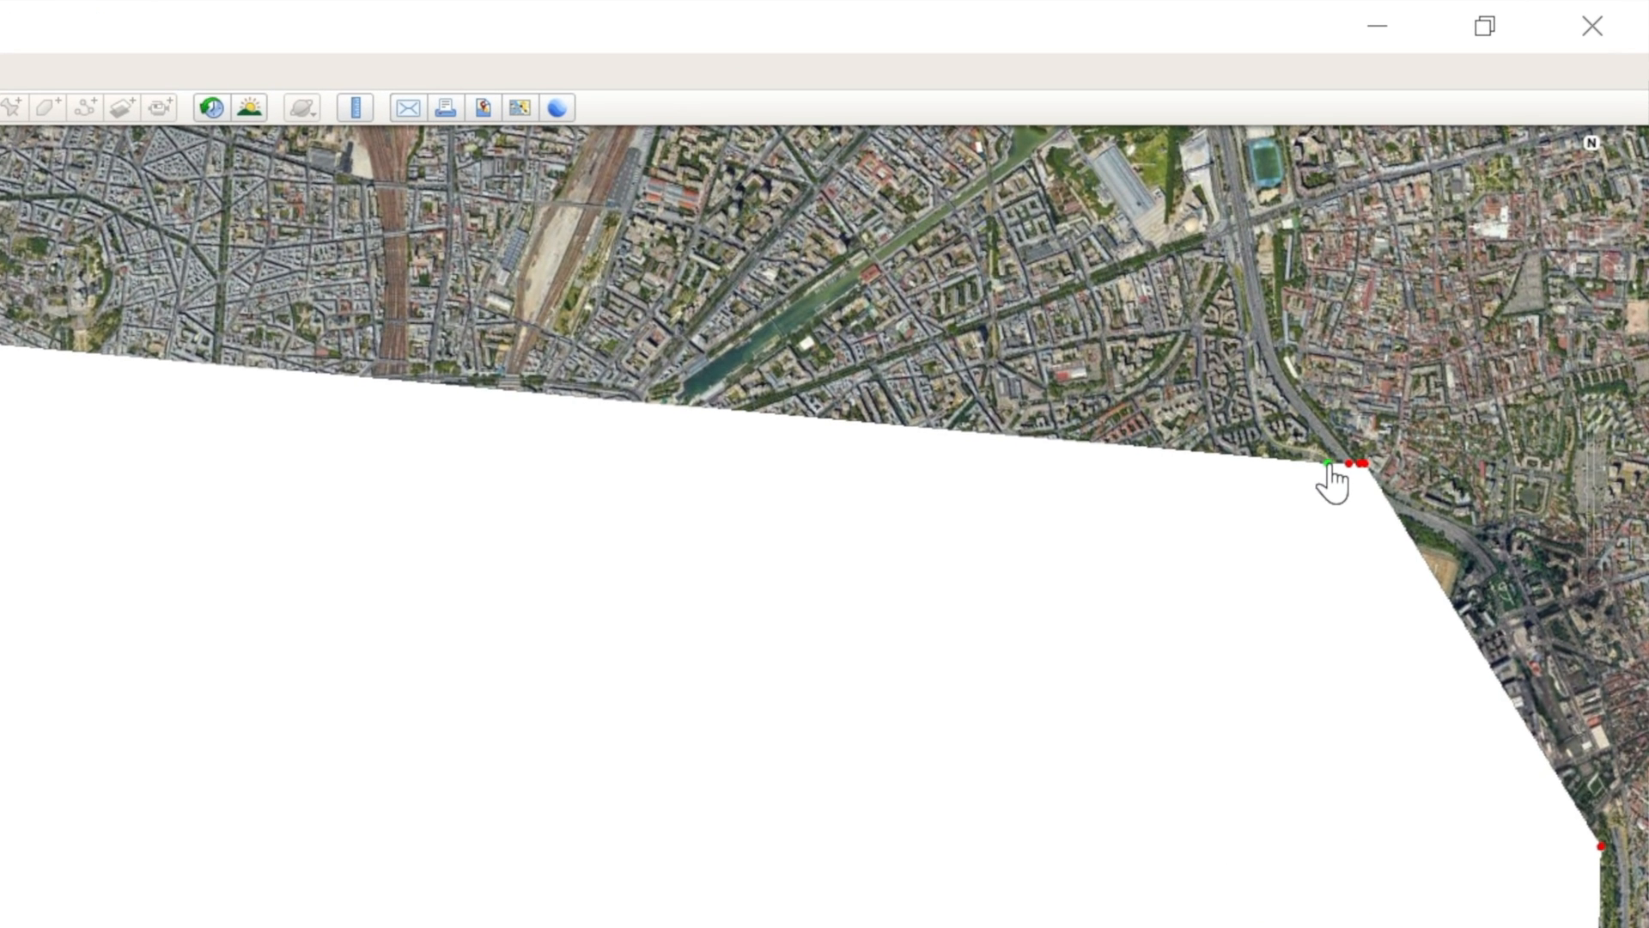
# Step: Remove the misplaced points on the north-eastern boundary and continue the polygon around the city's north-east corner along the ring road
pyautogui.rightClick(1328, 464)
pyautogui.rightClick(1354, 464)
pyautogui.click(1280, 369)
pyautogui.click(1244, 228)
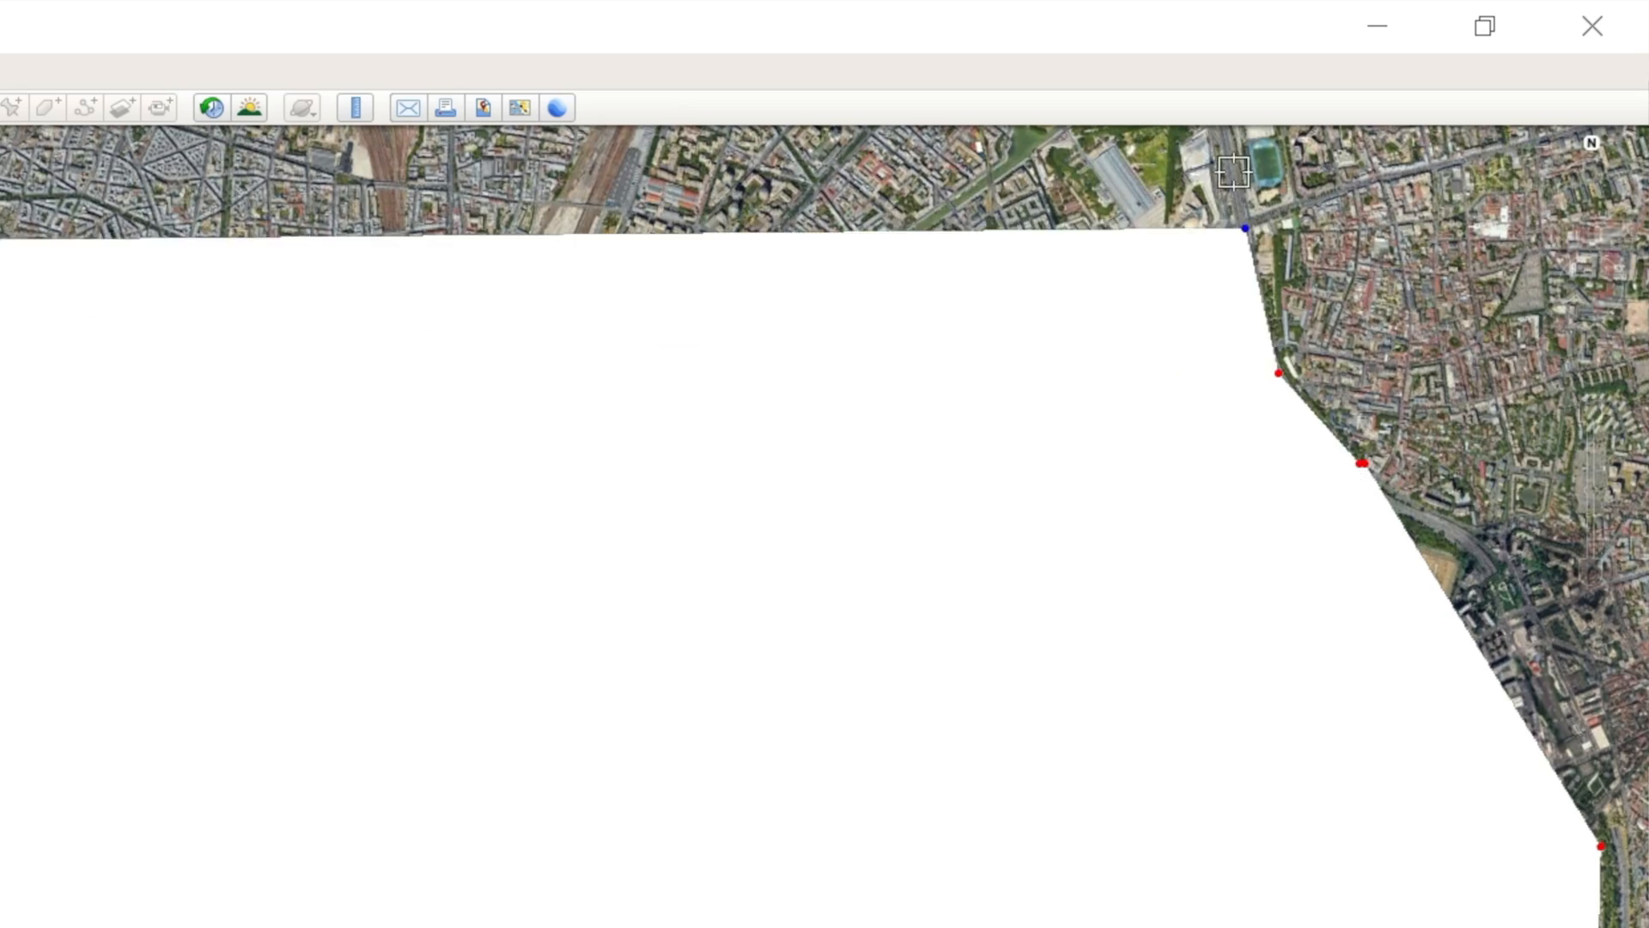
pyautogui.scroll(-5, 1236, 228)
pyautogui.click(1226, 167)
pyautogui.click(1202, 152)
pyautogui.click(1161, 143)
pyautogui.click(1084, 137)
# Step: Extend the polygon westward along the northern boundary of Paris, removing any stray point
pyautogui.scroll(2, 1083, 170)
pyautogui.click(869, 179)
pyautogui.rightClick(869, 178)
pyautogui.press('Up')
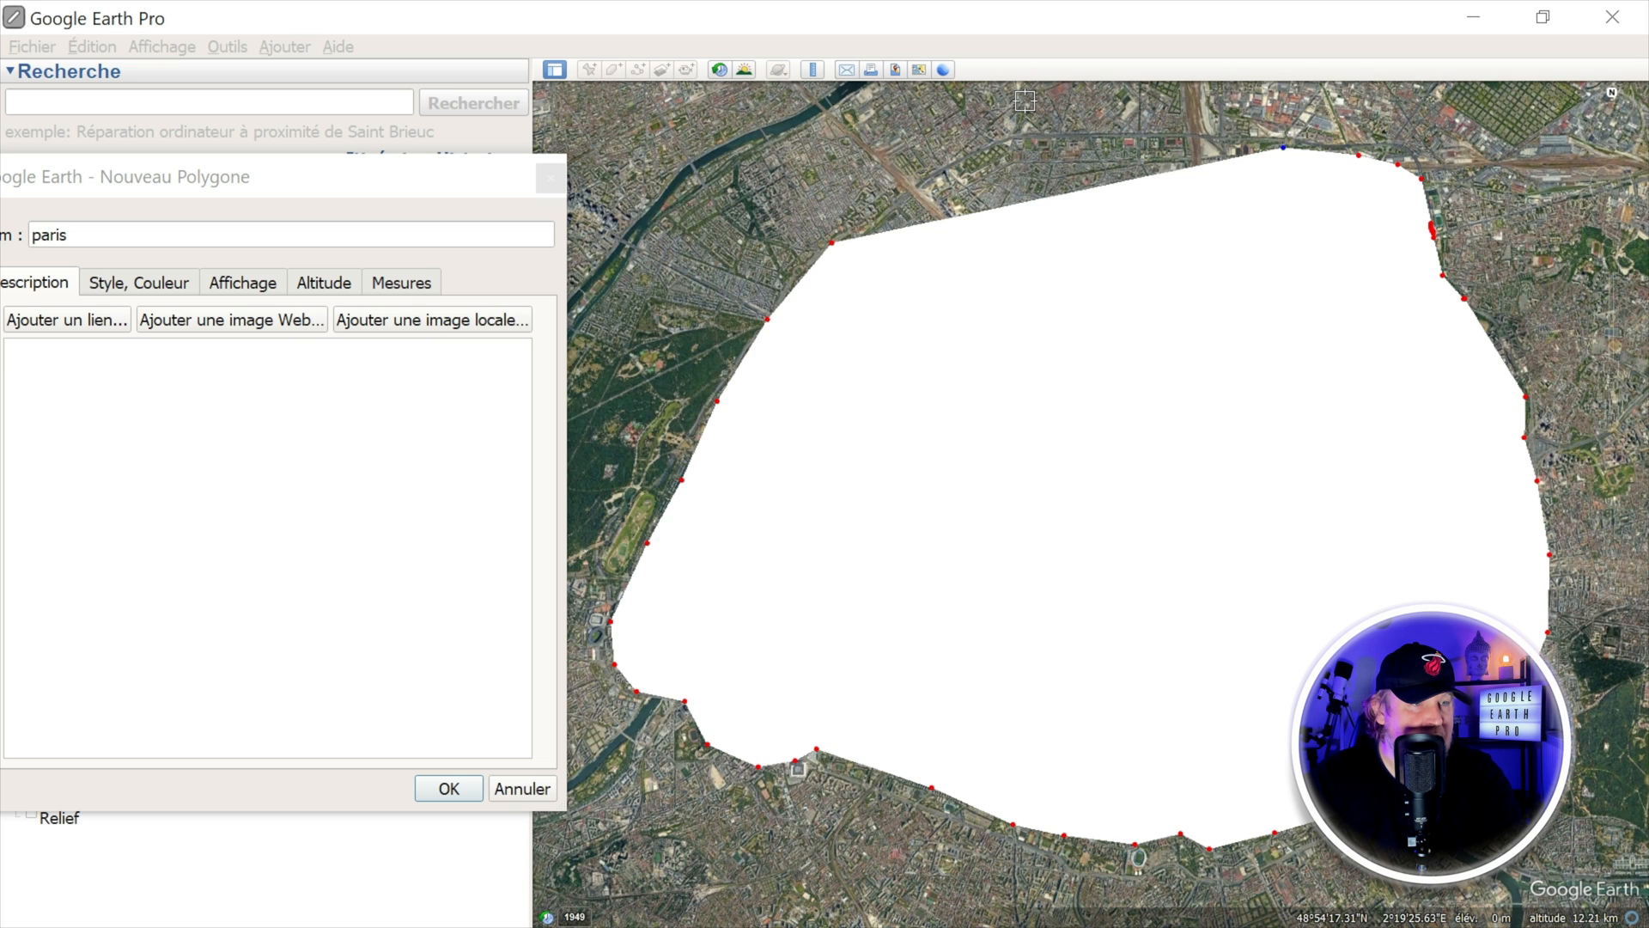
pyautogui.press('Left')
pyautogui.press('Right')
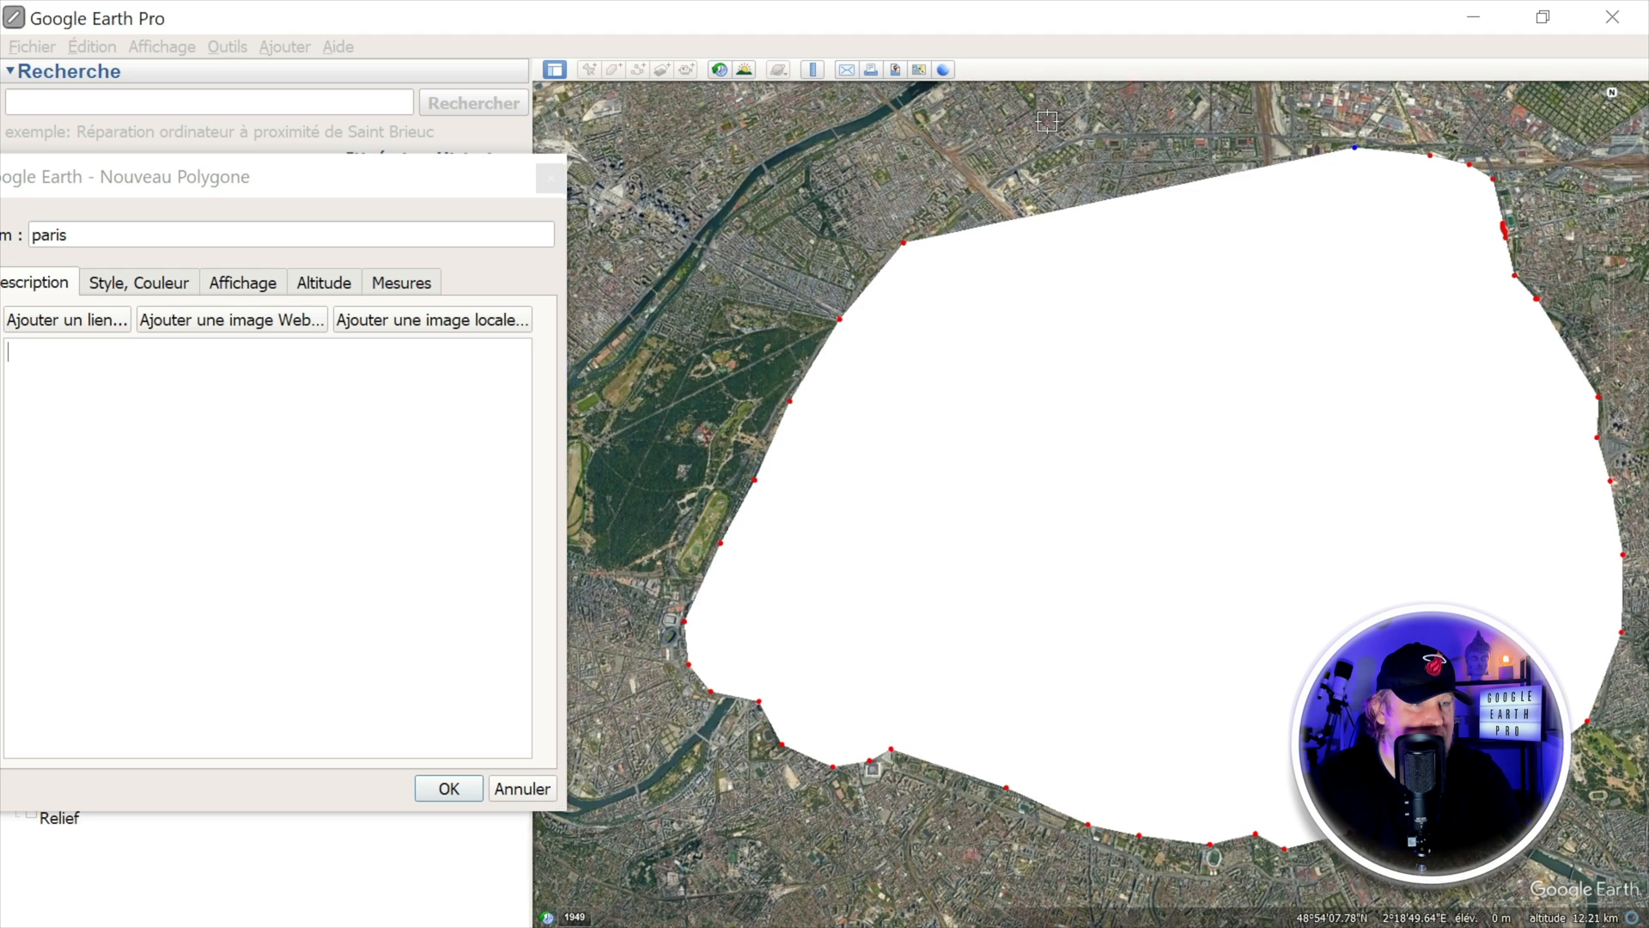
pyautogui.press('Left')
pyautogui.scroll(4, 1226, 163)
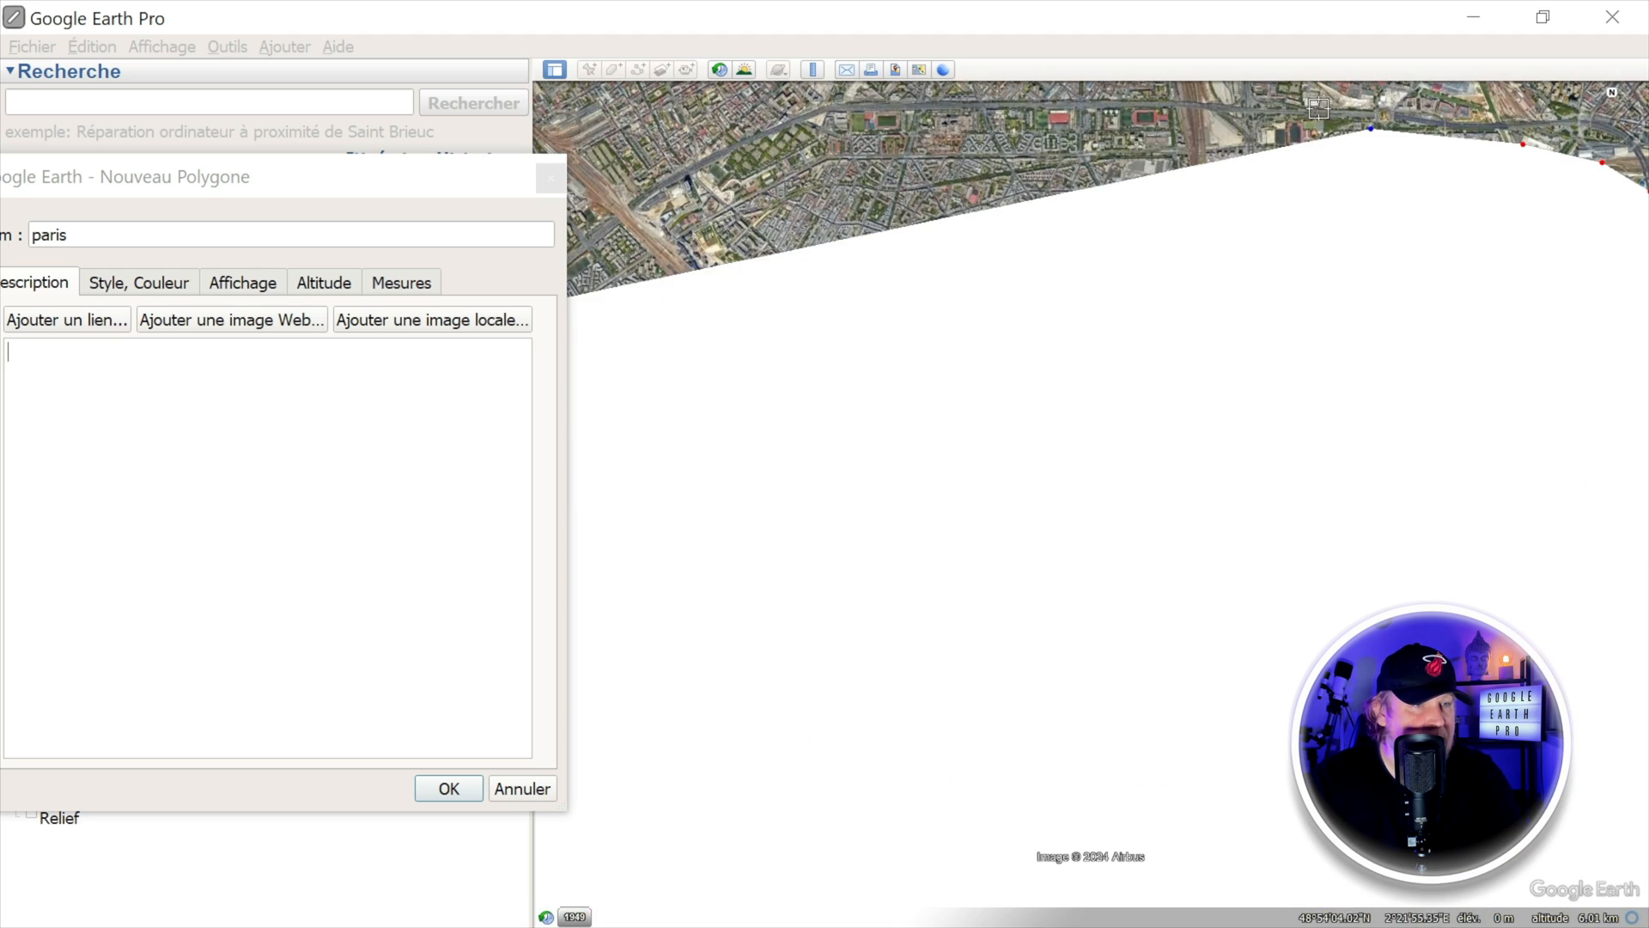
pyautogui.click(1318, 109)
pyautogui.click(1151, 102)
pyautogui.click(916, 110)
pyautogui.click(840, 111)
pyautogui.click(794, 114)
# Step: Complete the polygon outline along the north-western boundary of Paris back to its first point
pyautogui.press('Left')
pyautogui.press('Up')
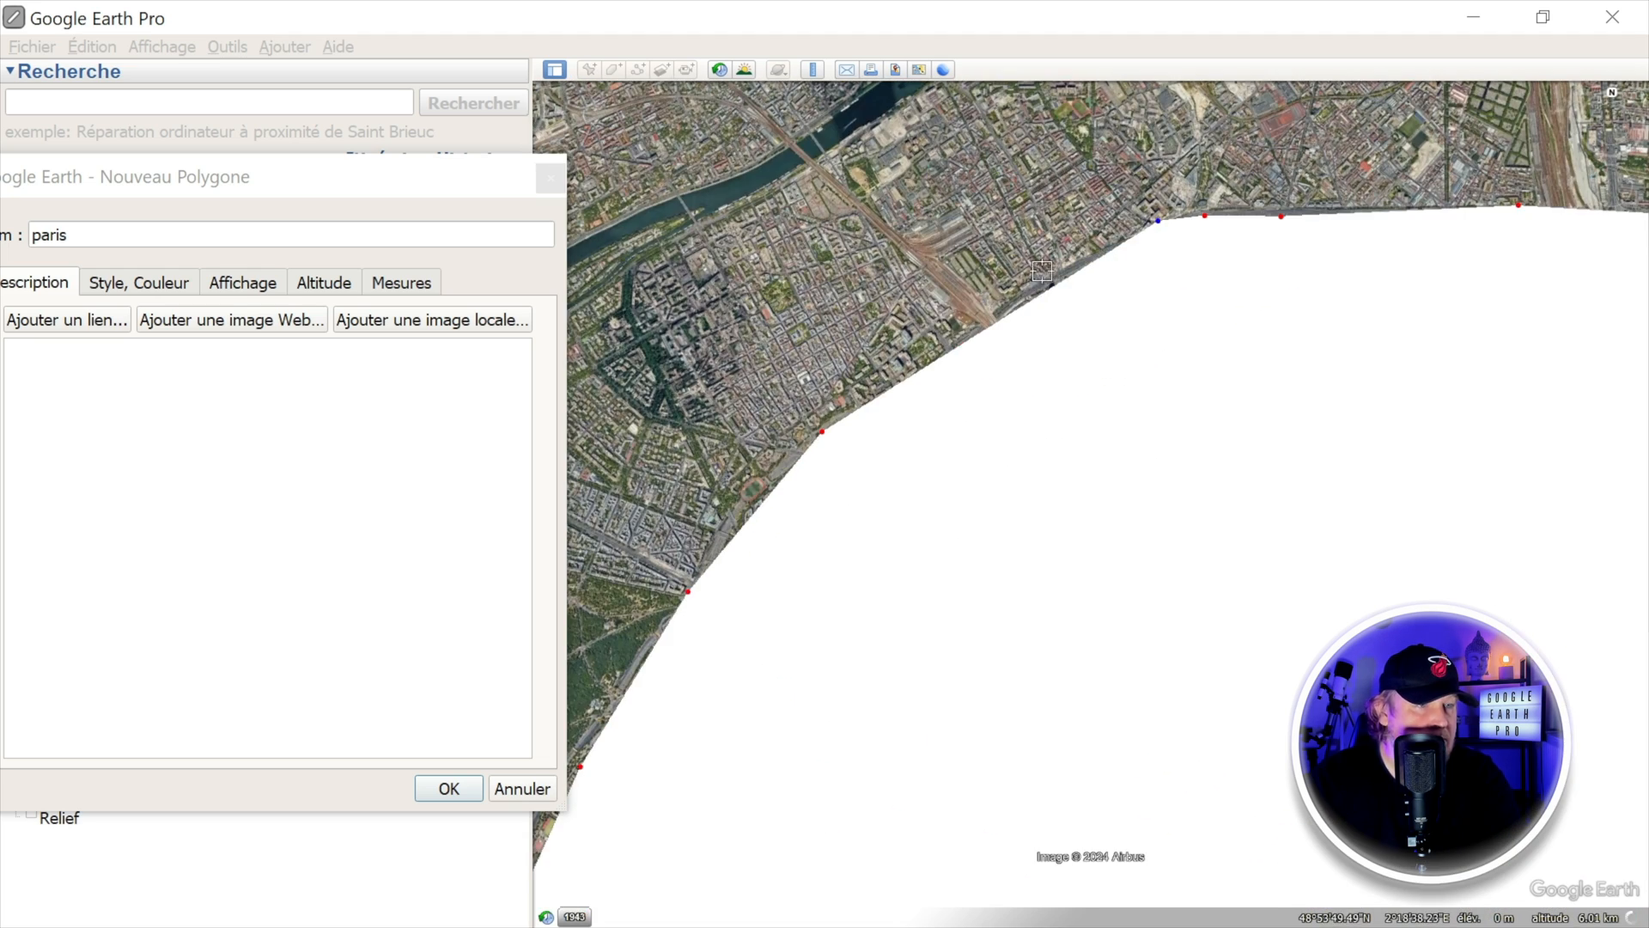
pyautogui.click(1041, 281)
pyautogui.click(922, 361)
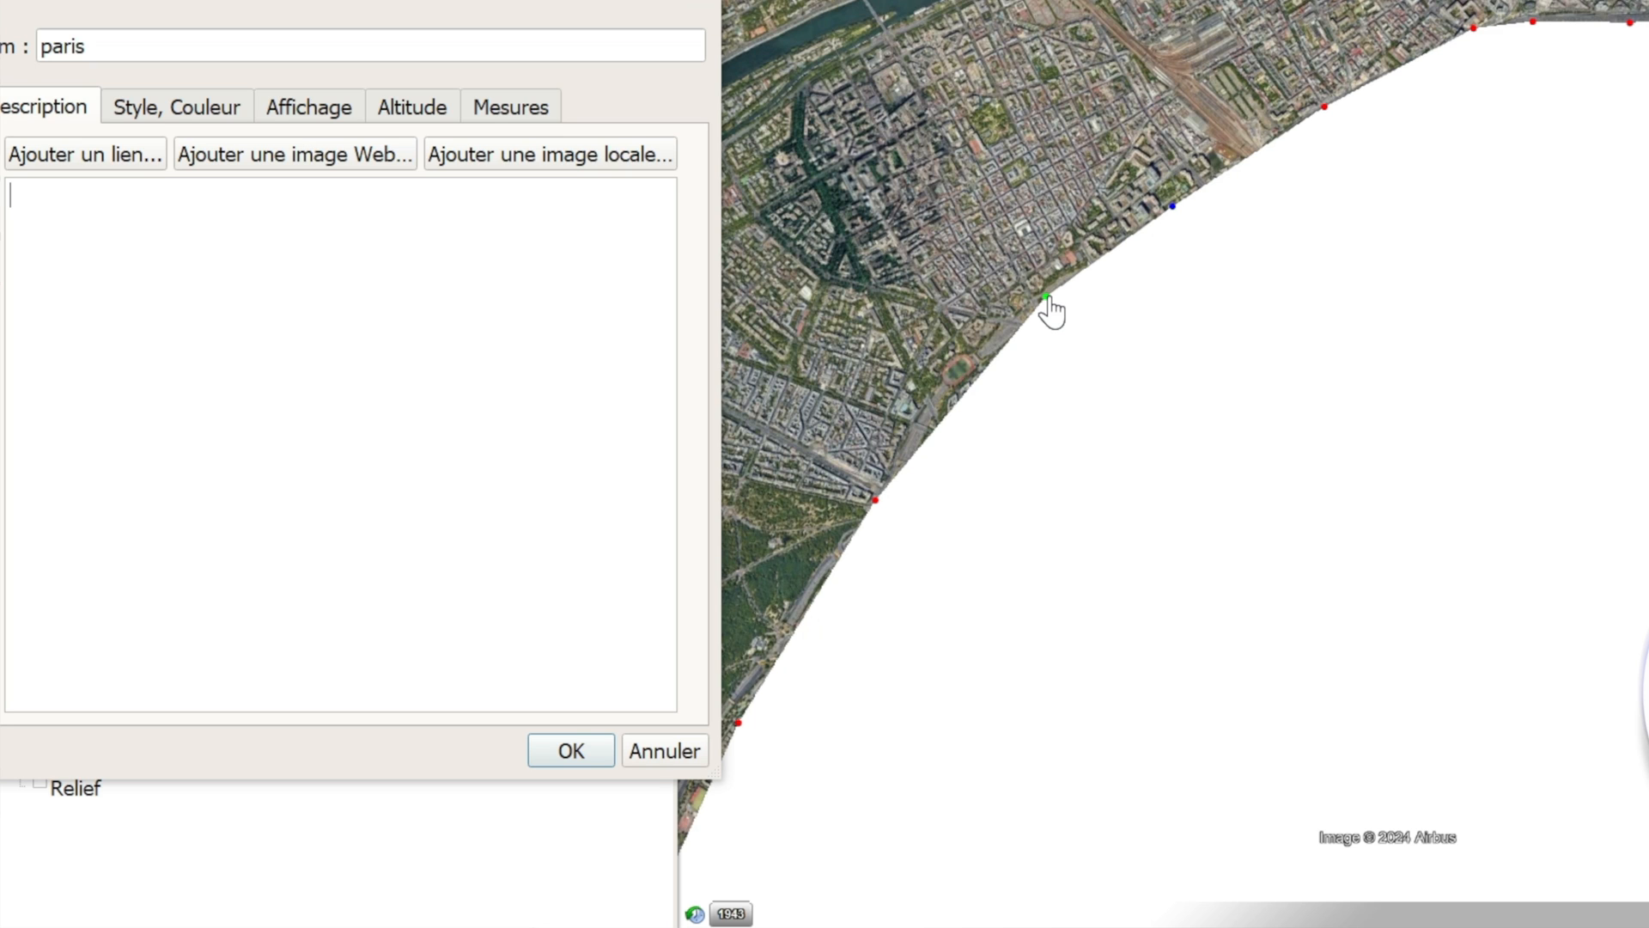
pyautogui.click(1048, 297)
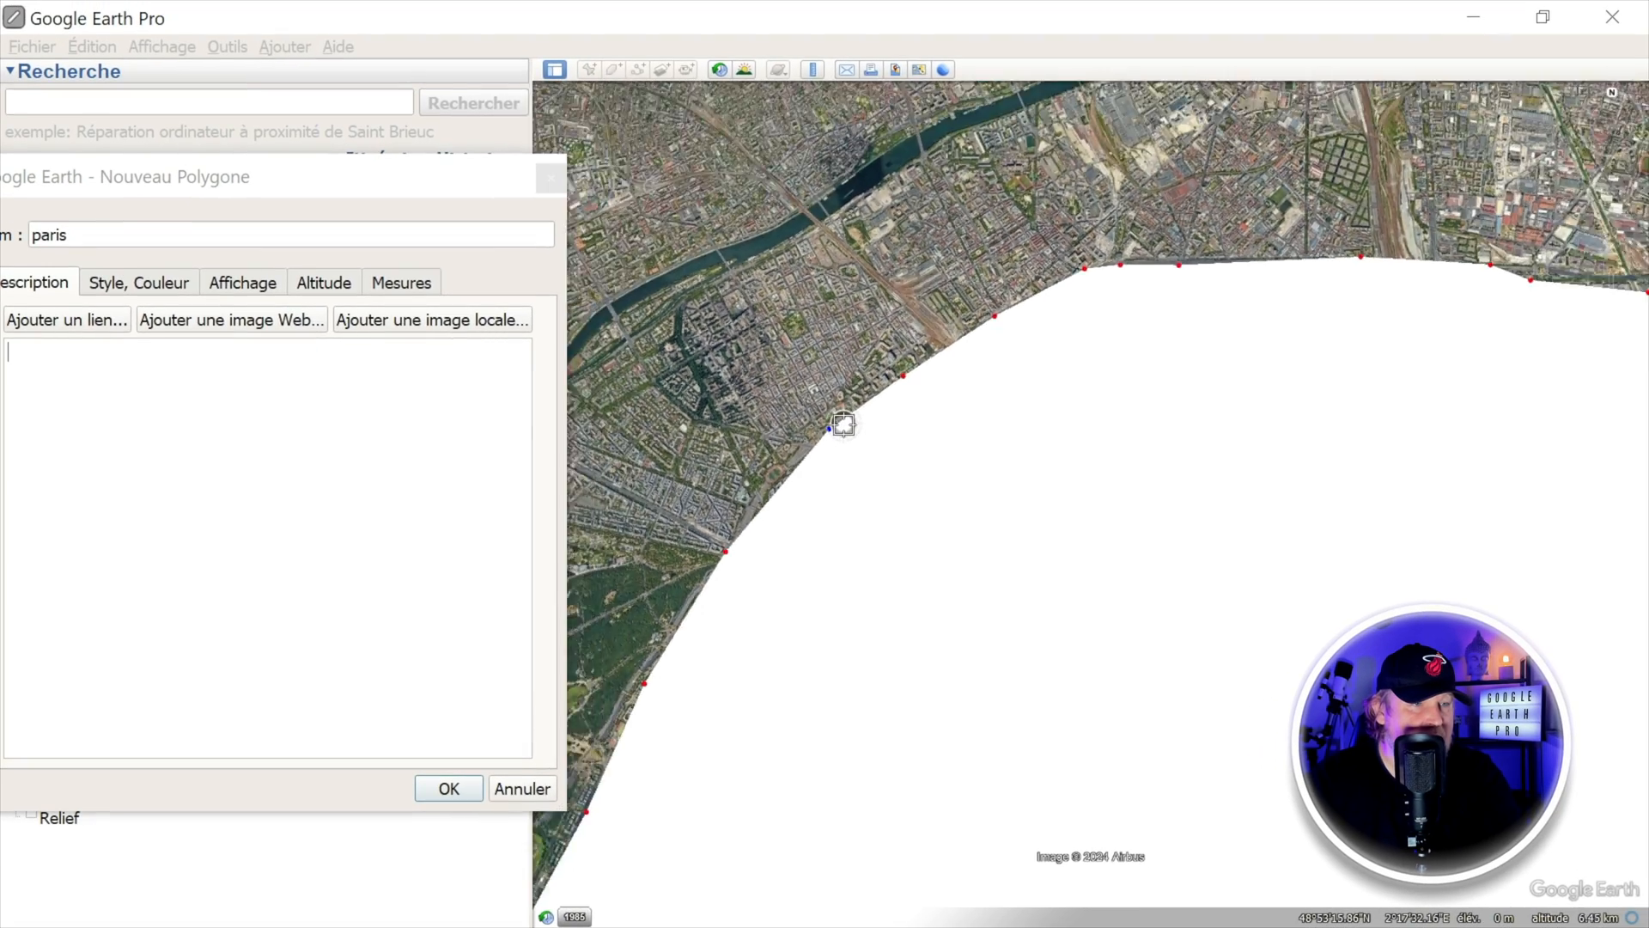
pyautogui.scroll(-3, 843, 424)
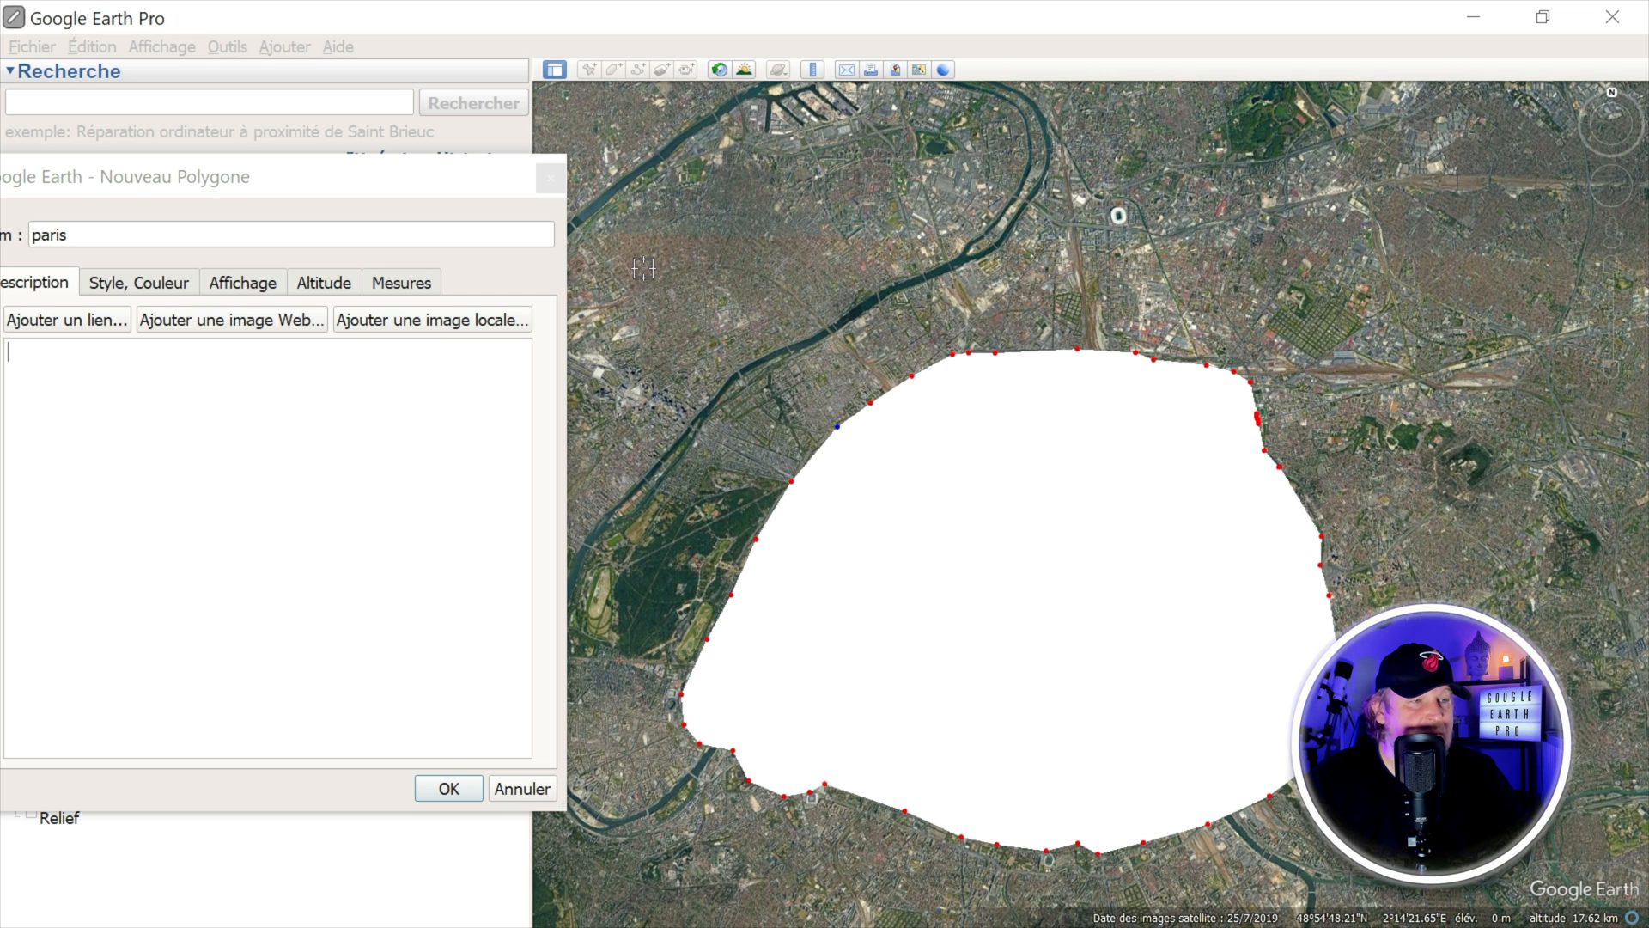
# Step: Show the measurements of the paris polygon with the perimeter in kilometres
pyautogui.moveTo(288, 175); pyautogui.dragTo(524, 164)
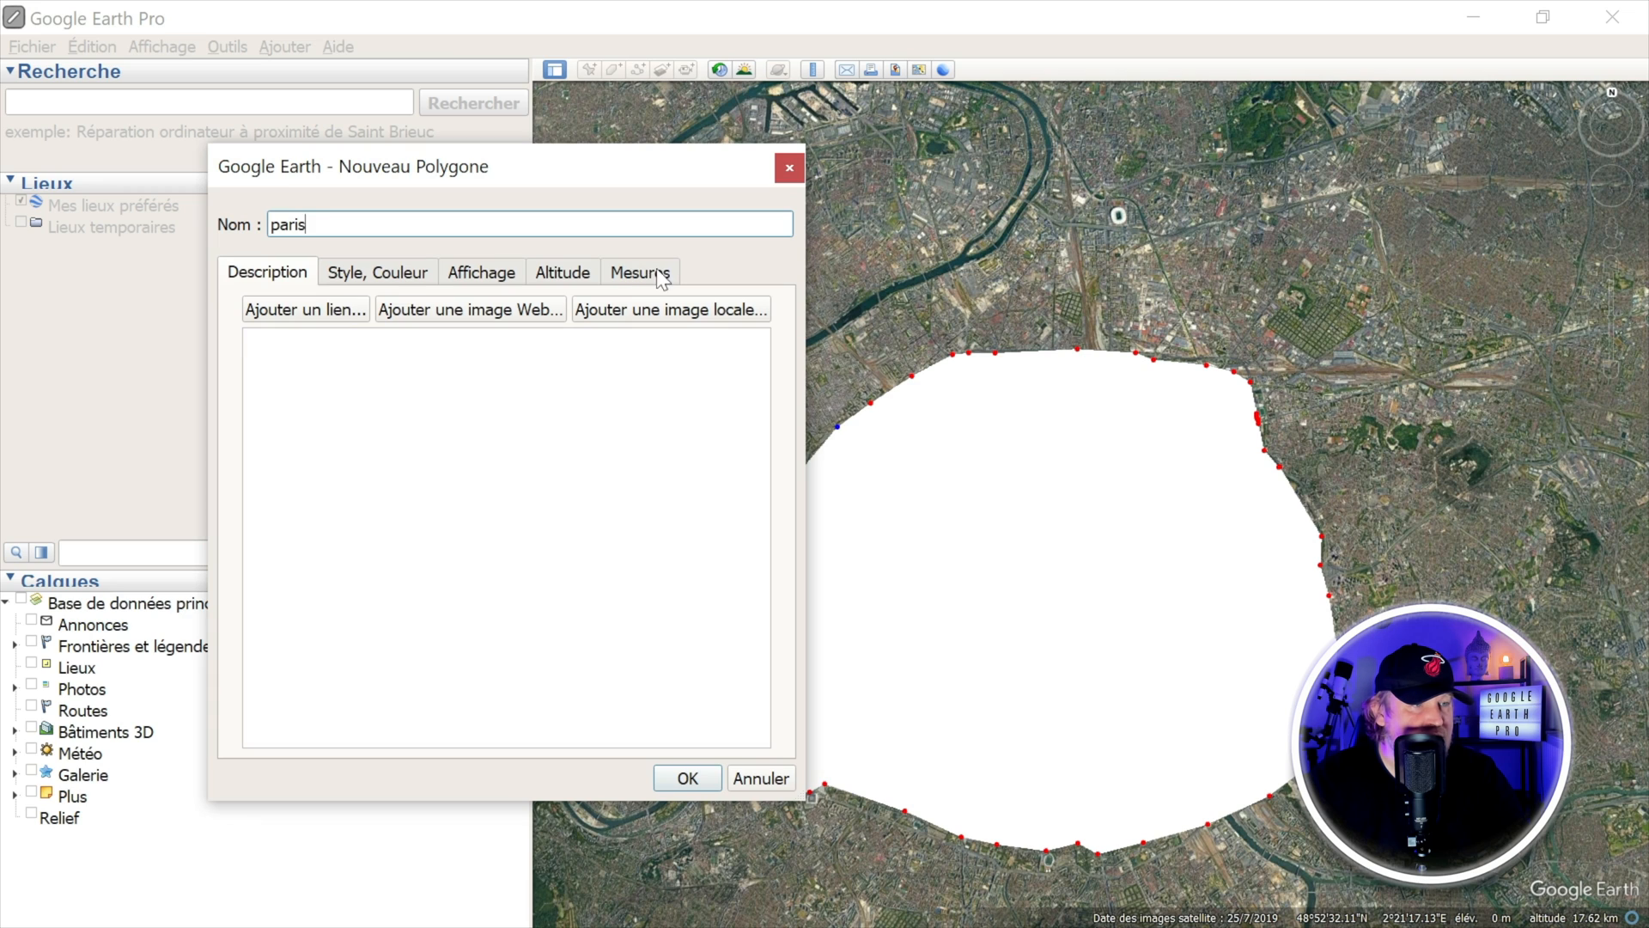
pyautogui.click(646, 273)
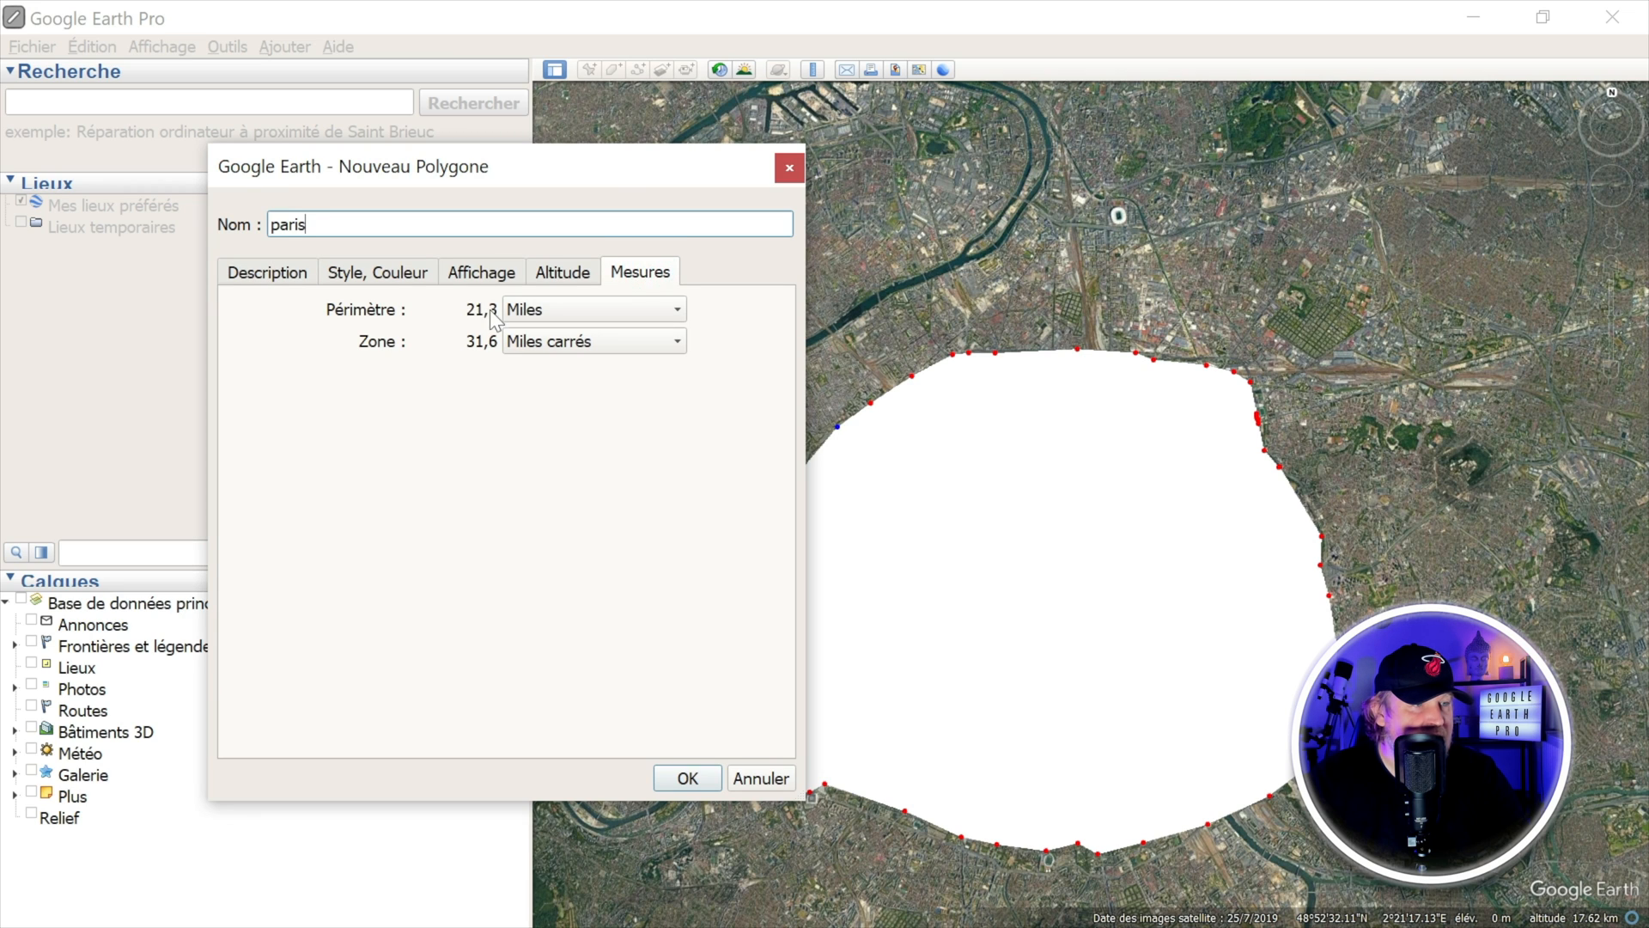
pyautogui.click(539, 309)
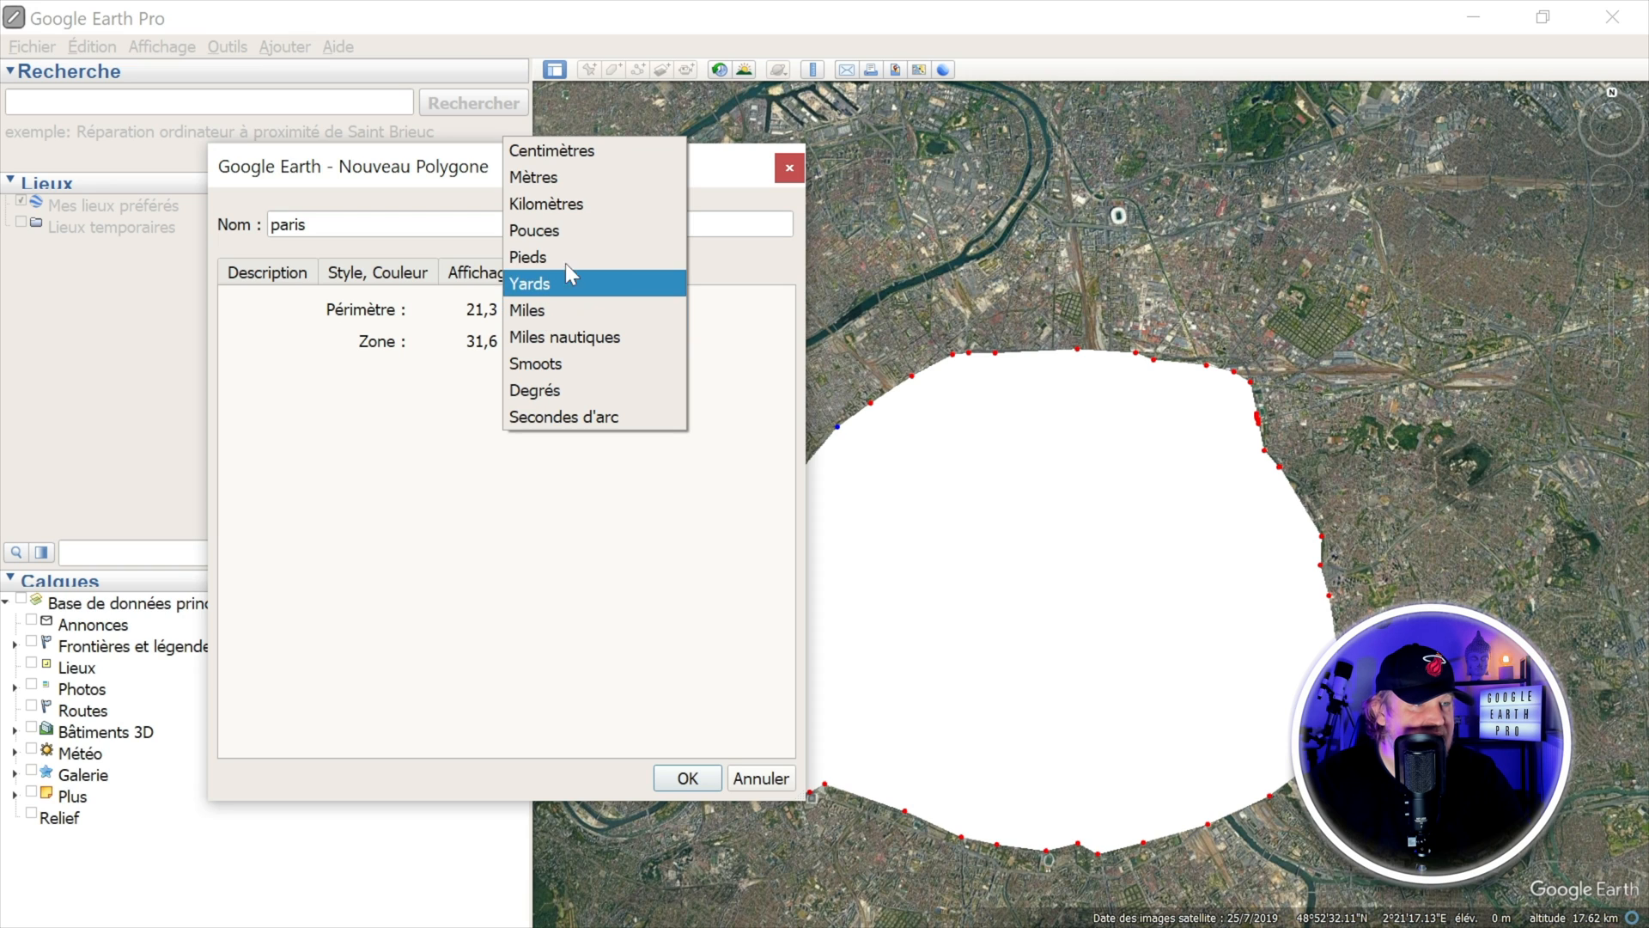
pyautogui.click(584, 198)
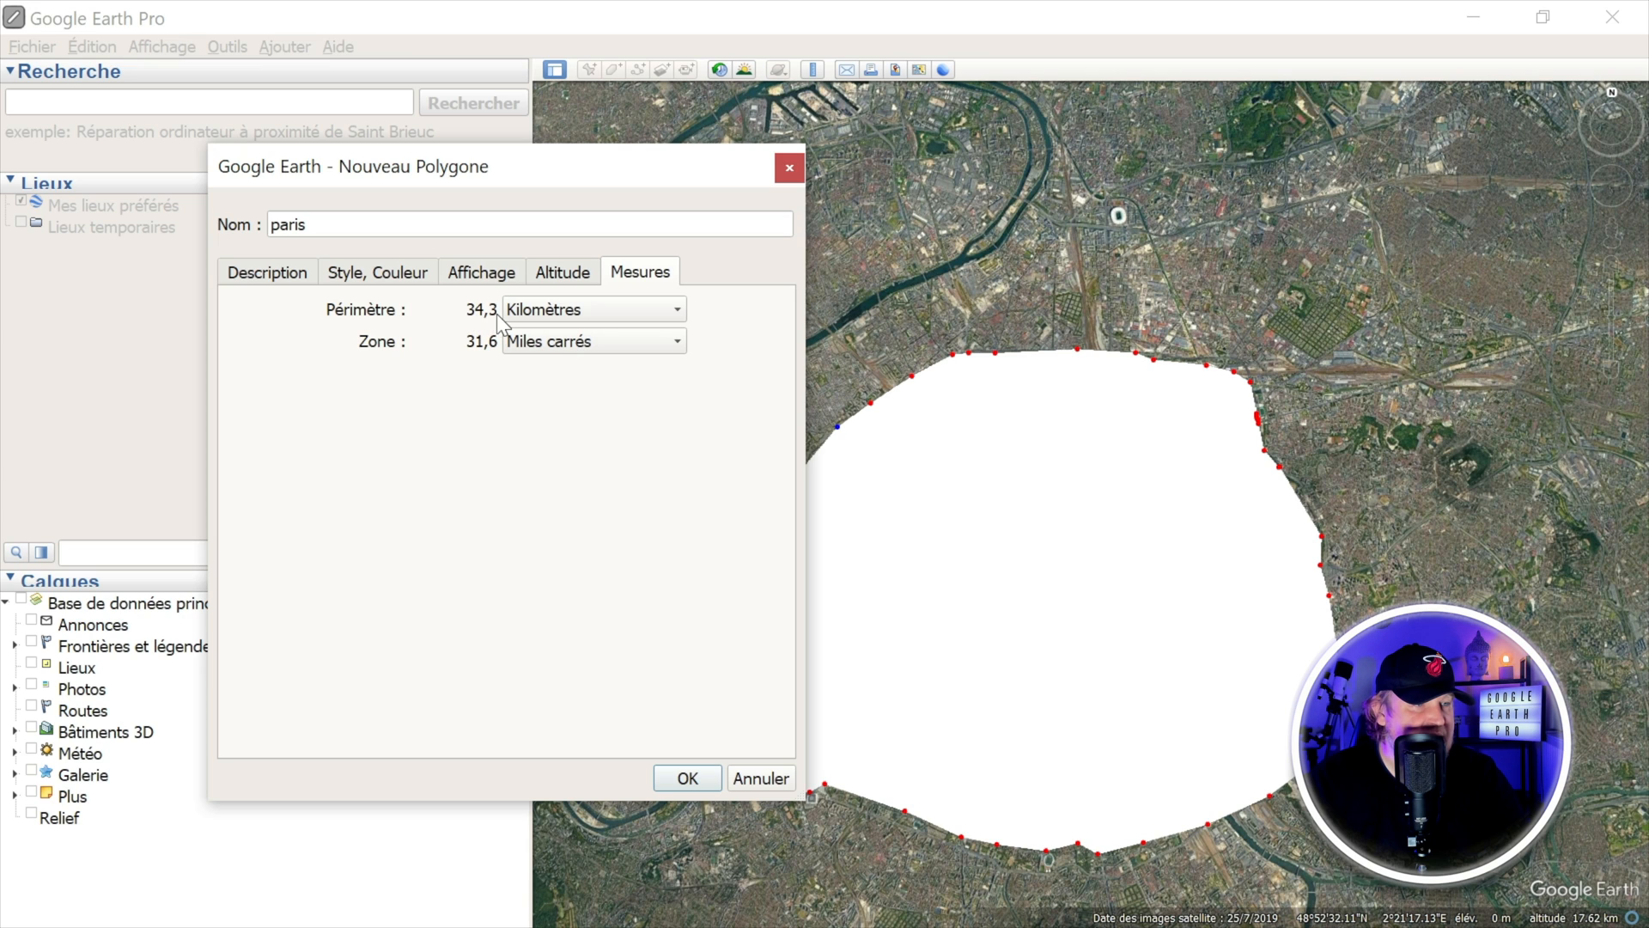
# Step: Display the polygon's area in square kilometres, and finally in hectares
pyautogui.click(560, 343)
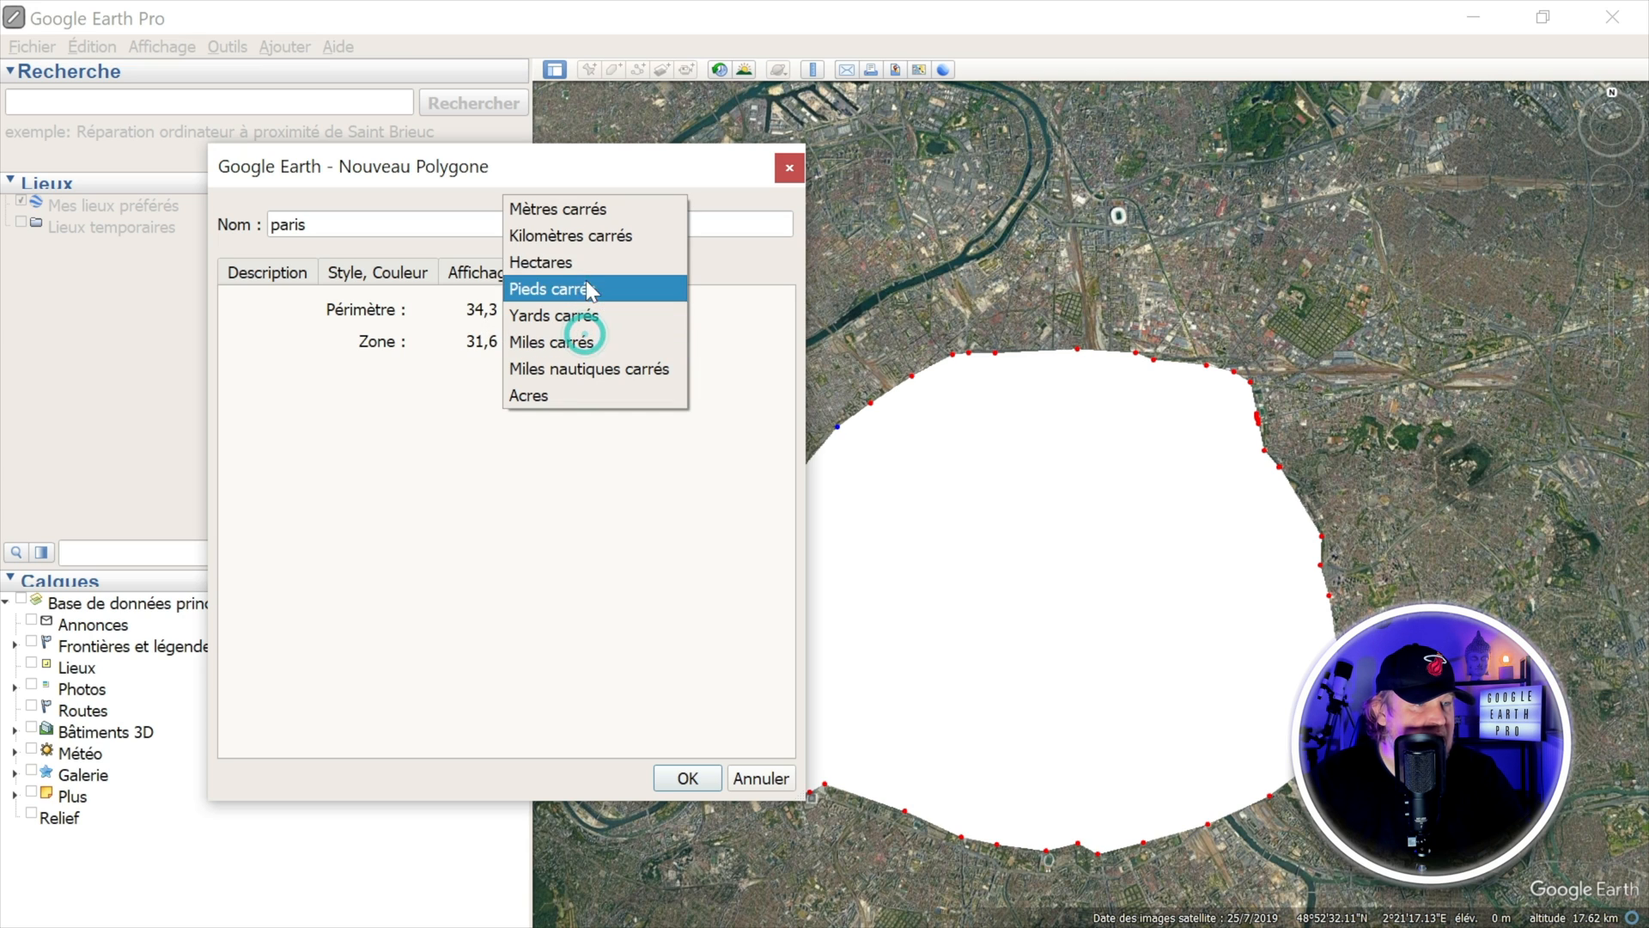
pyautogui.click(600, 230)
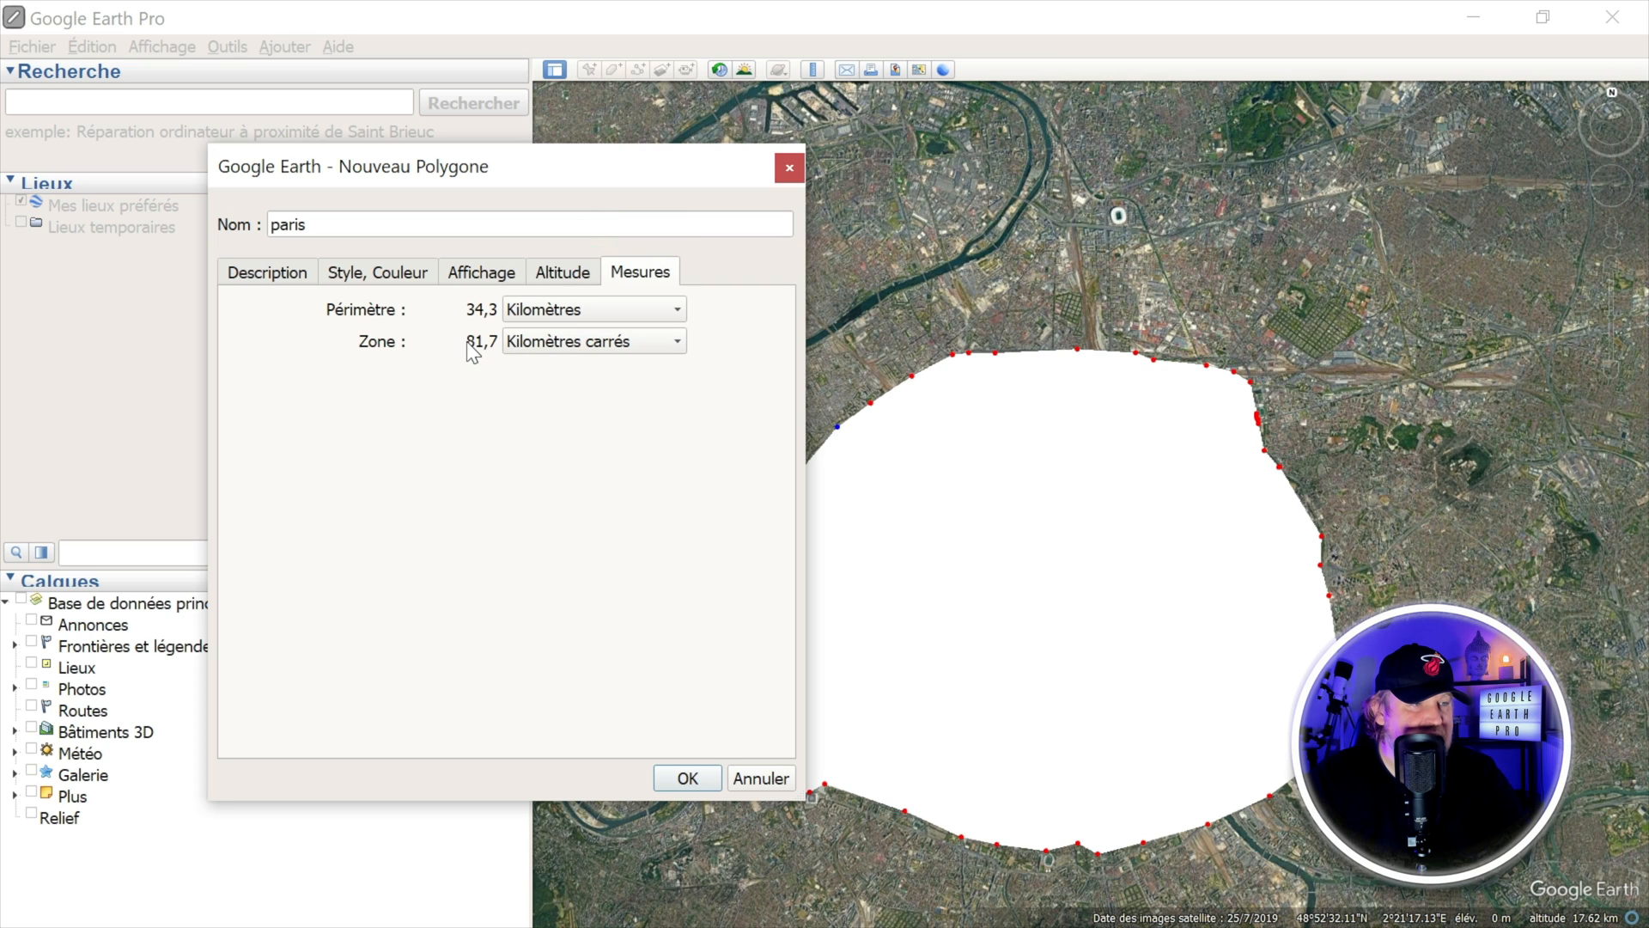
pyautogui.click(603, 333)
pyautogui.click(572, 369)
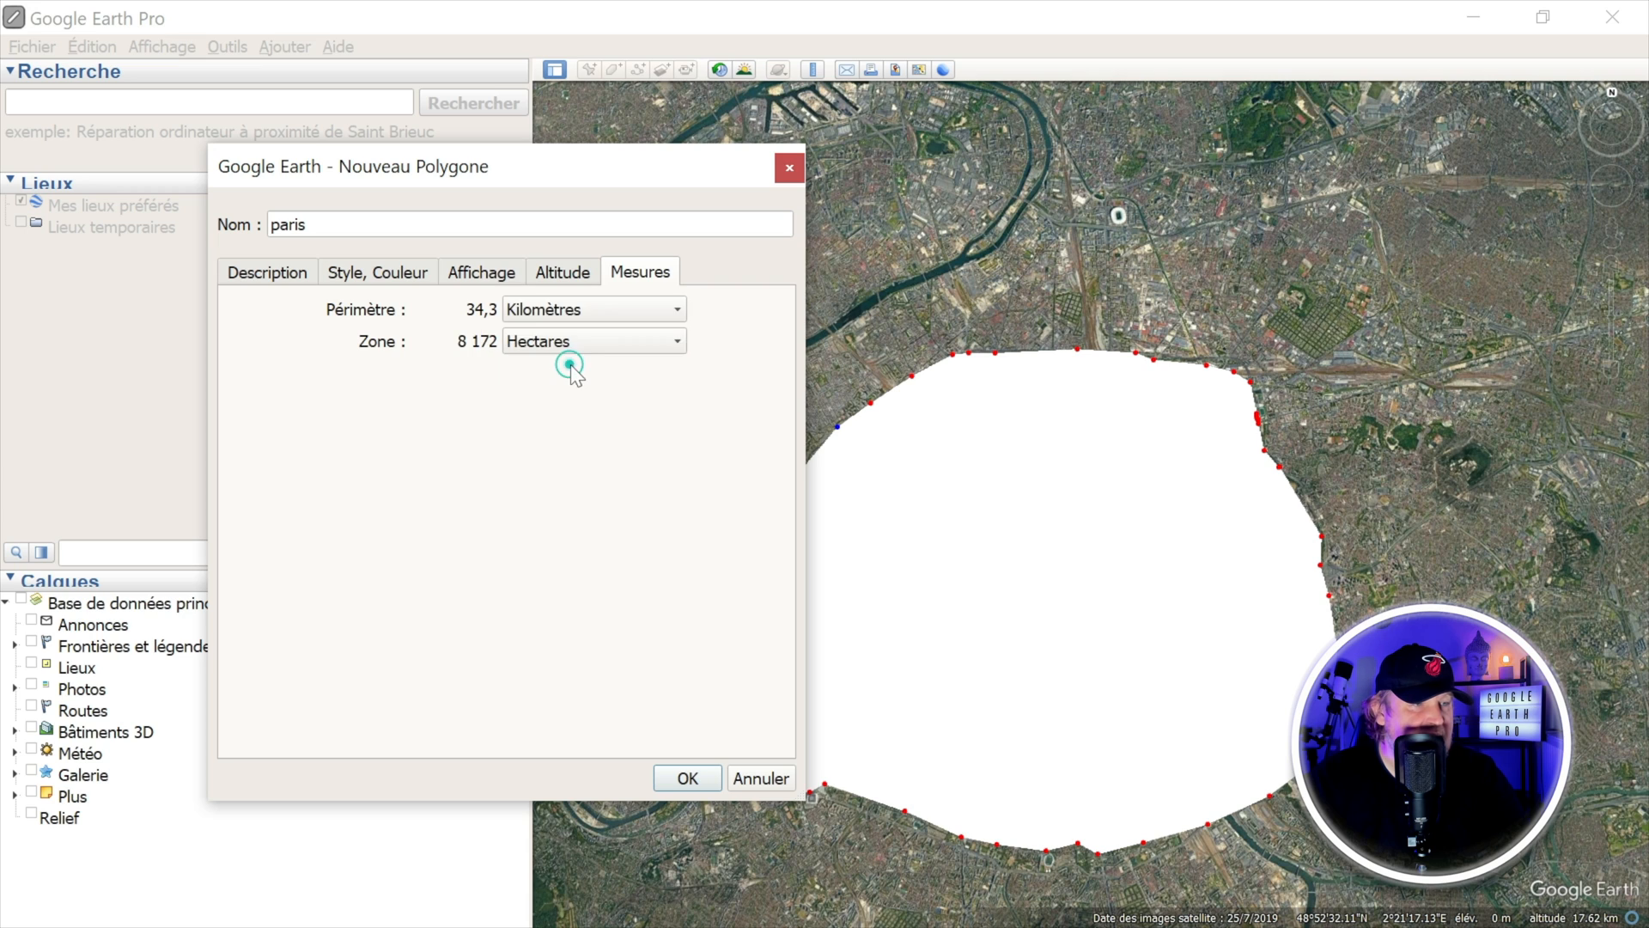
# Step: Switch the paris polygon's area display to square kilometres, and view its description settings
pyautogui.click(589, 340)
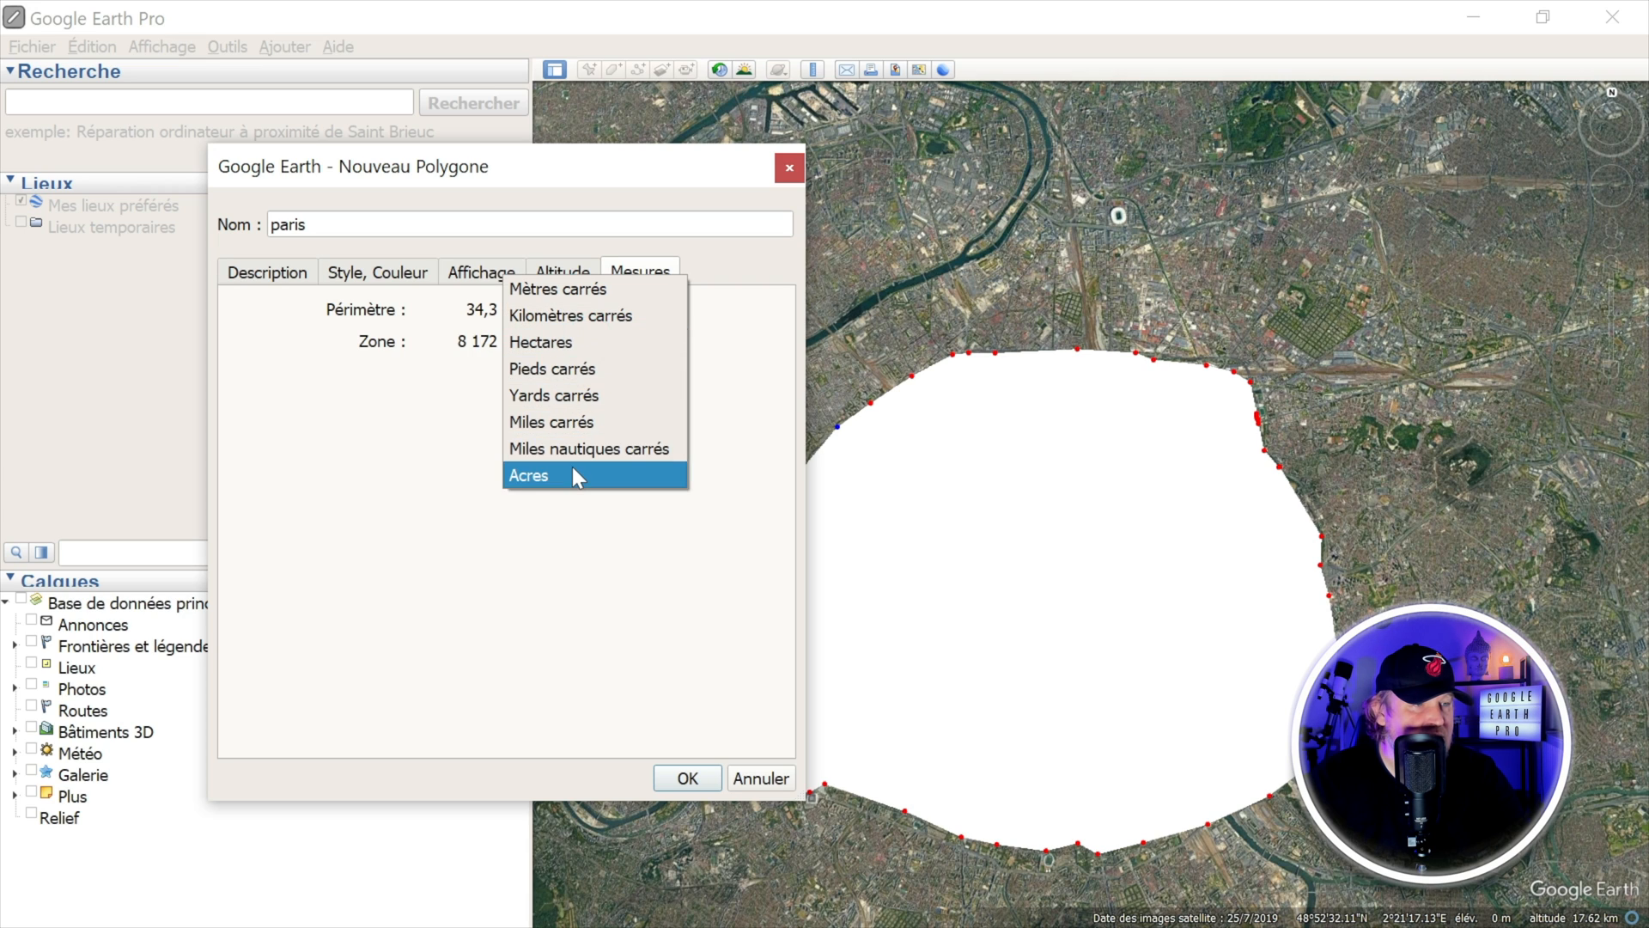
pyautogui.click(606, 314)
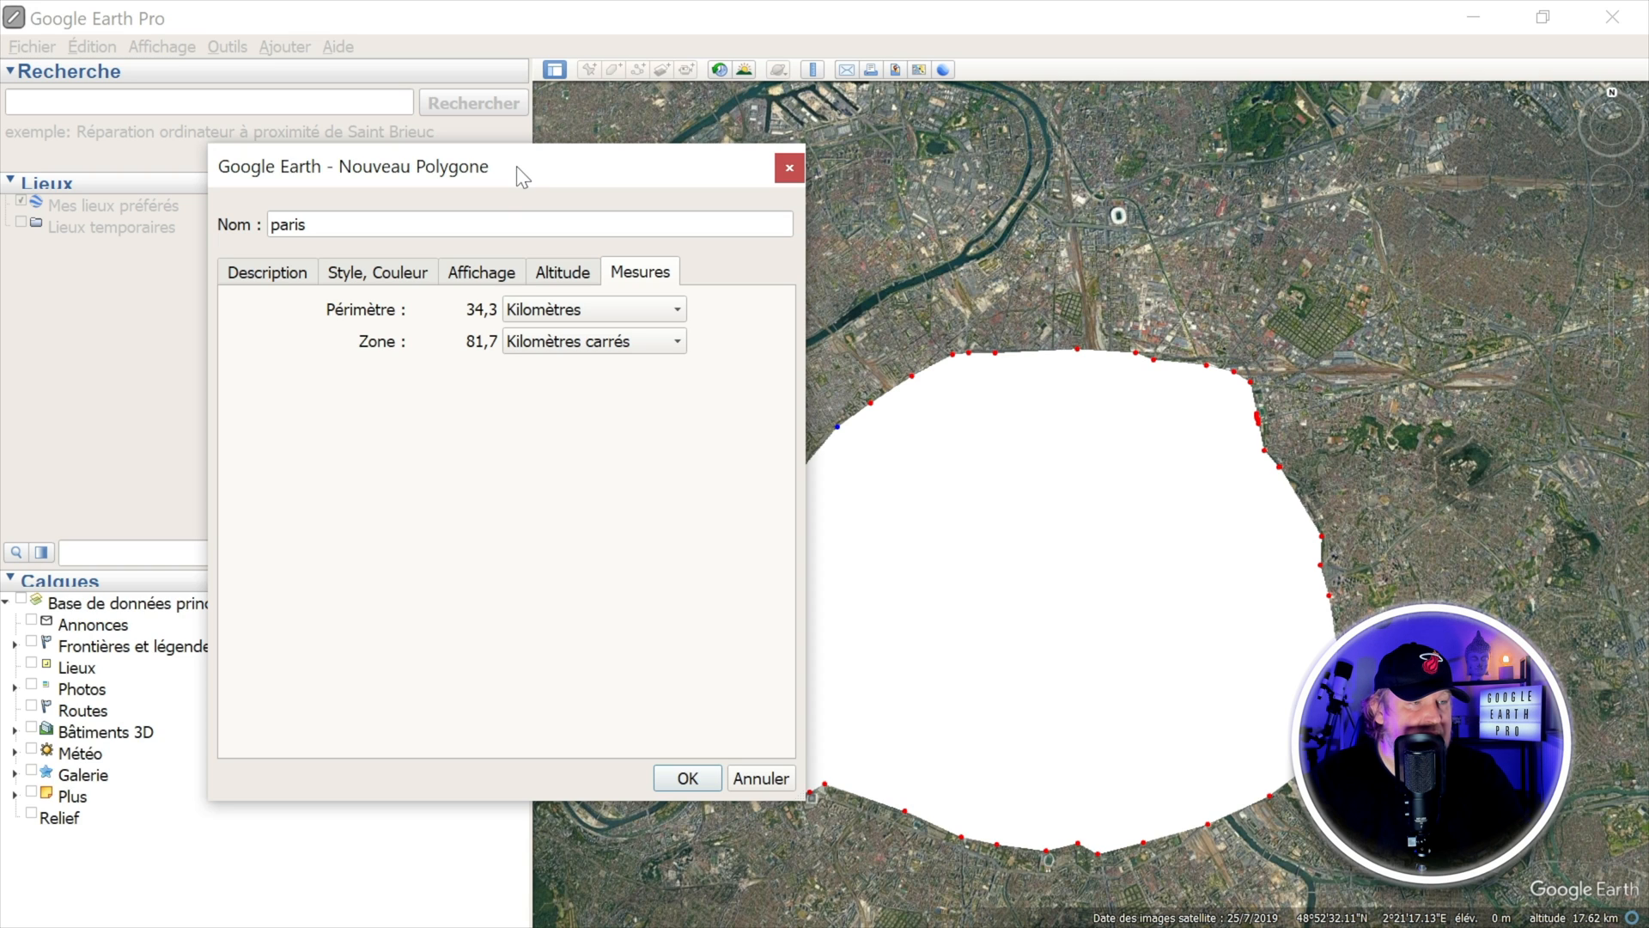
pyautogui.click(289, 276)
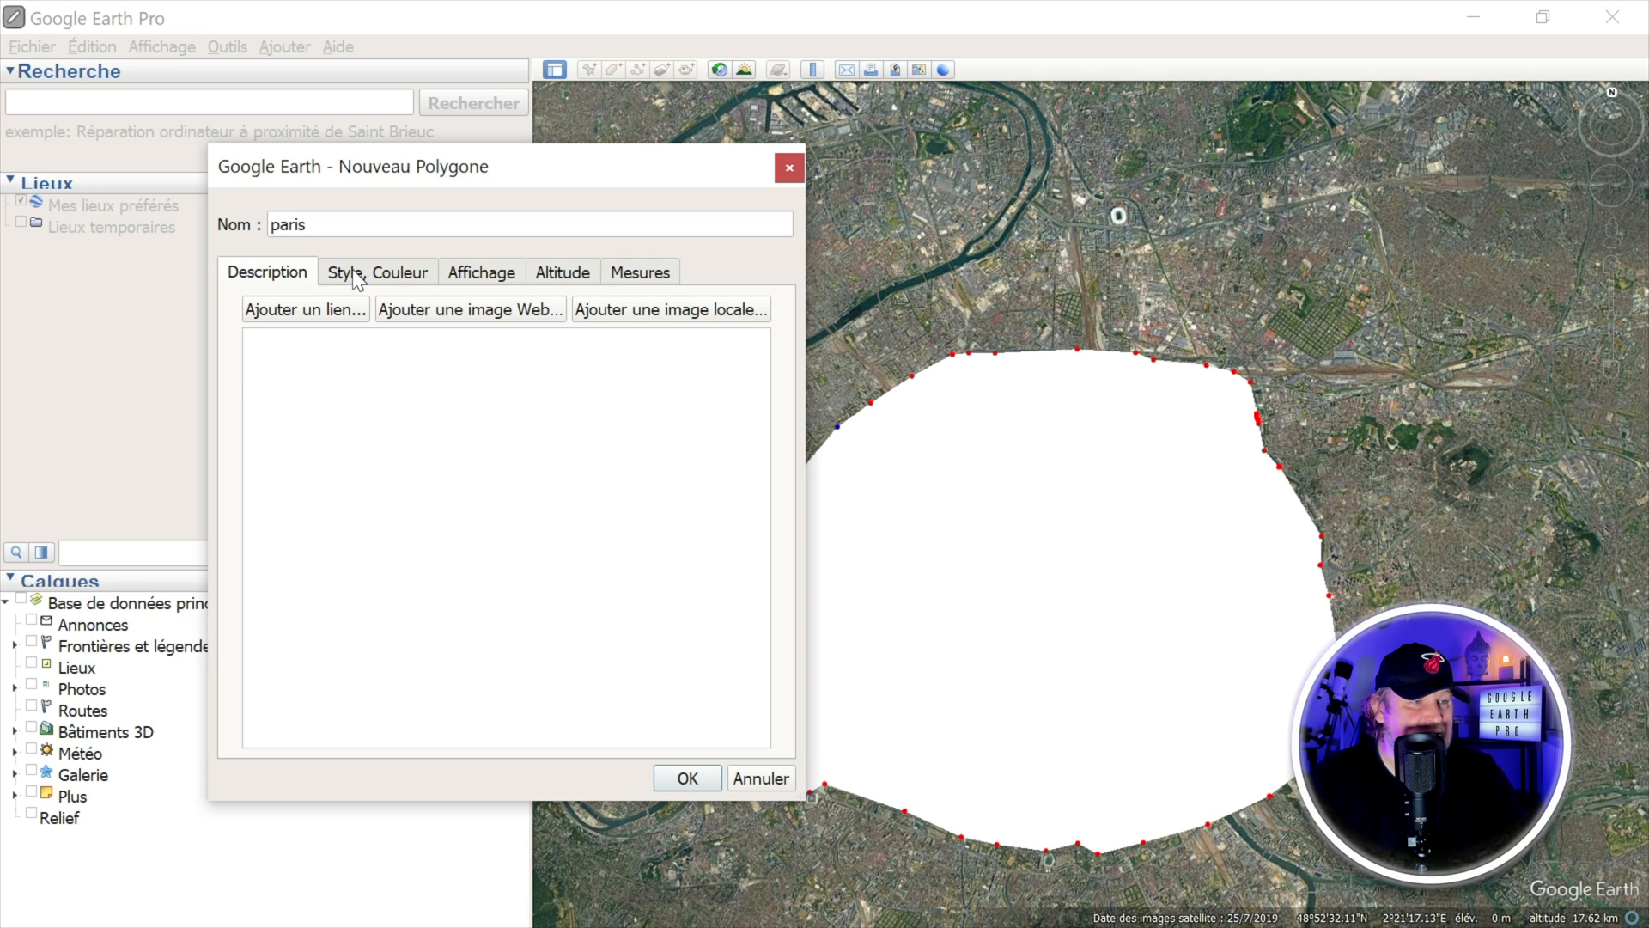
# Step: Set both the outline colour and the fill colour of the paris polygon to red
pyautogui.click(357, 276)
pyautogui.click(334, 347)
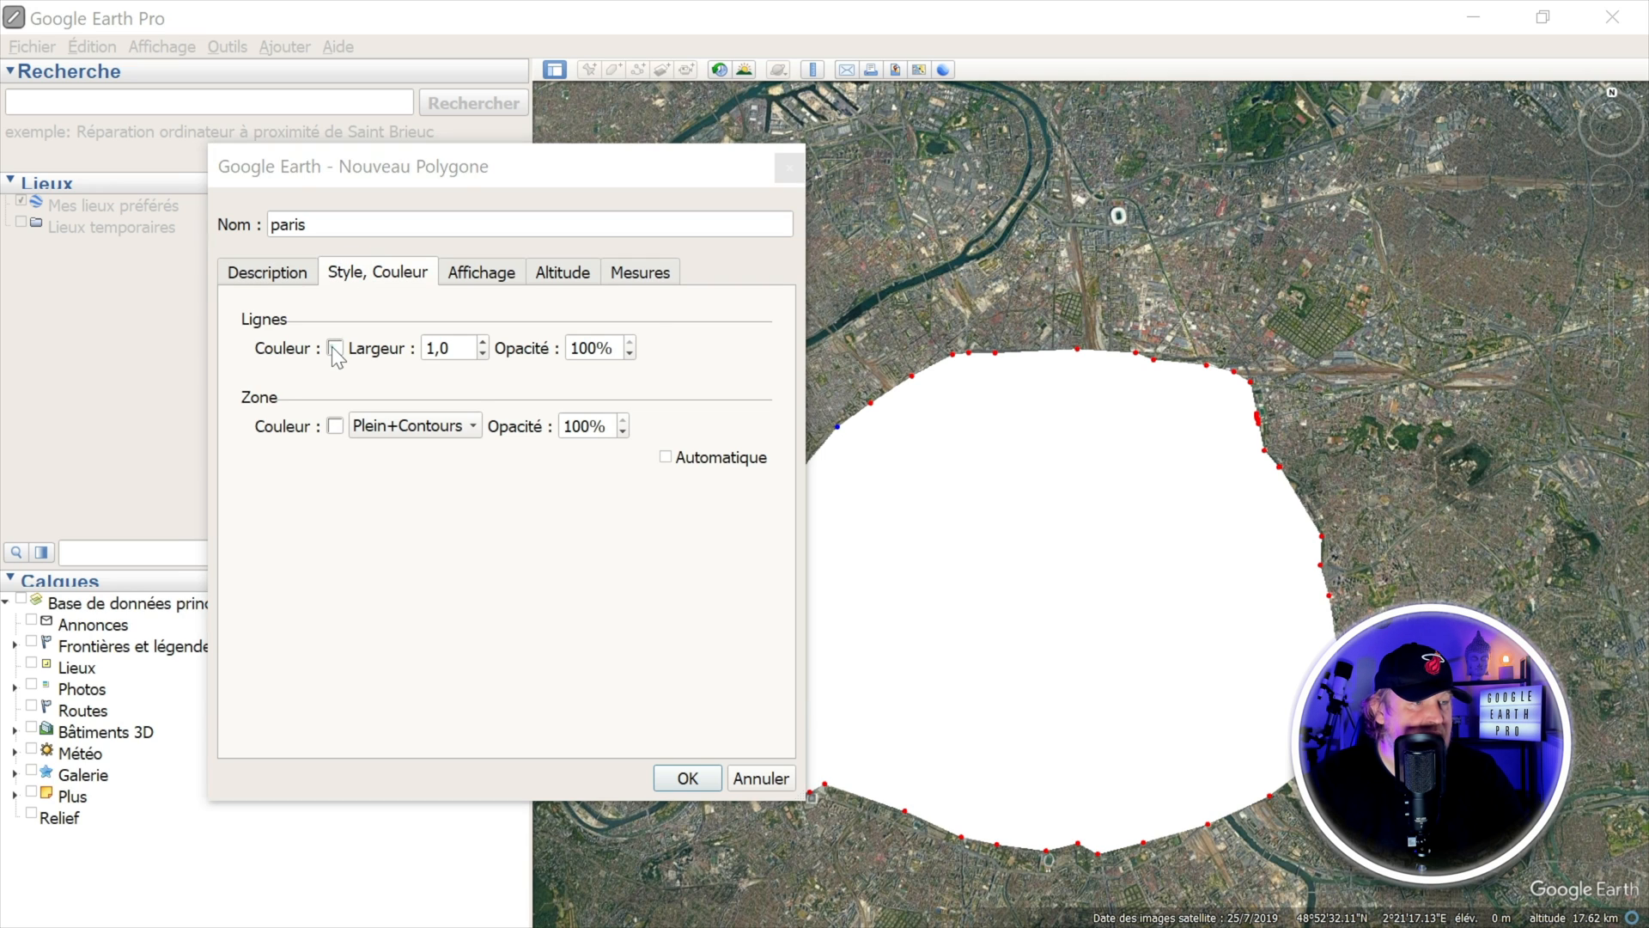
pyautogui.click(242, 401)
pyautogui.click(711, 693)
pyautogui.click(334, 425)
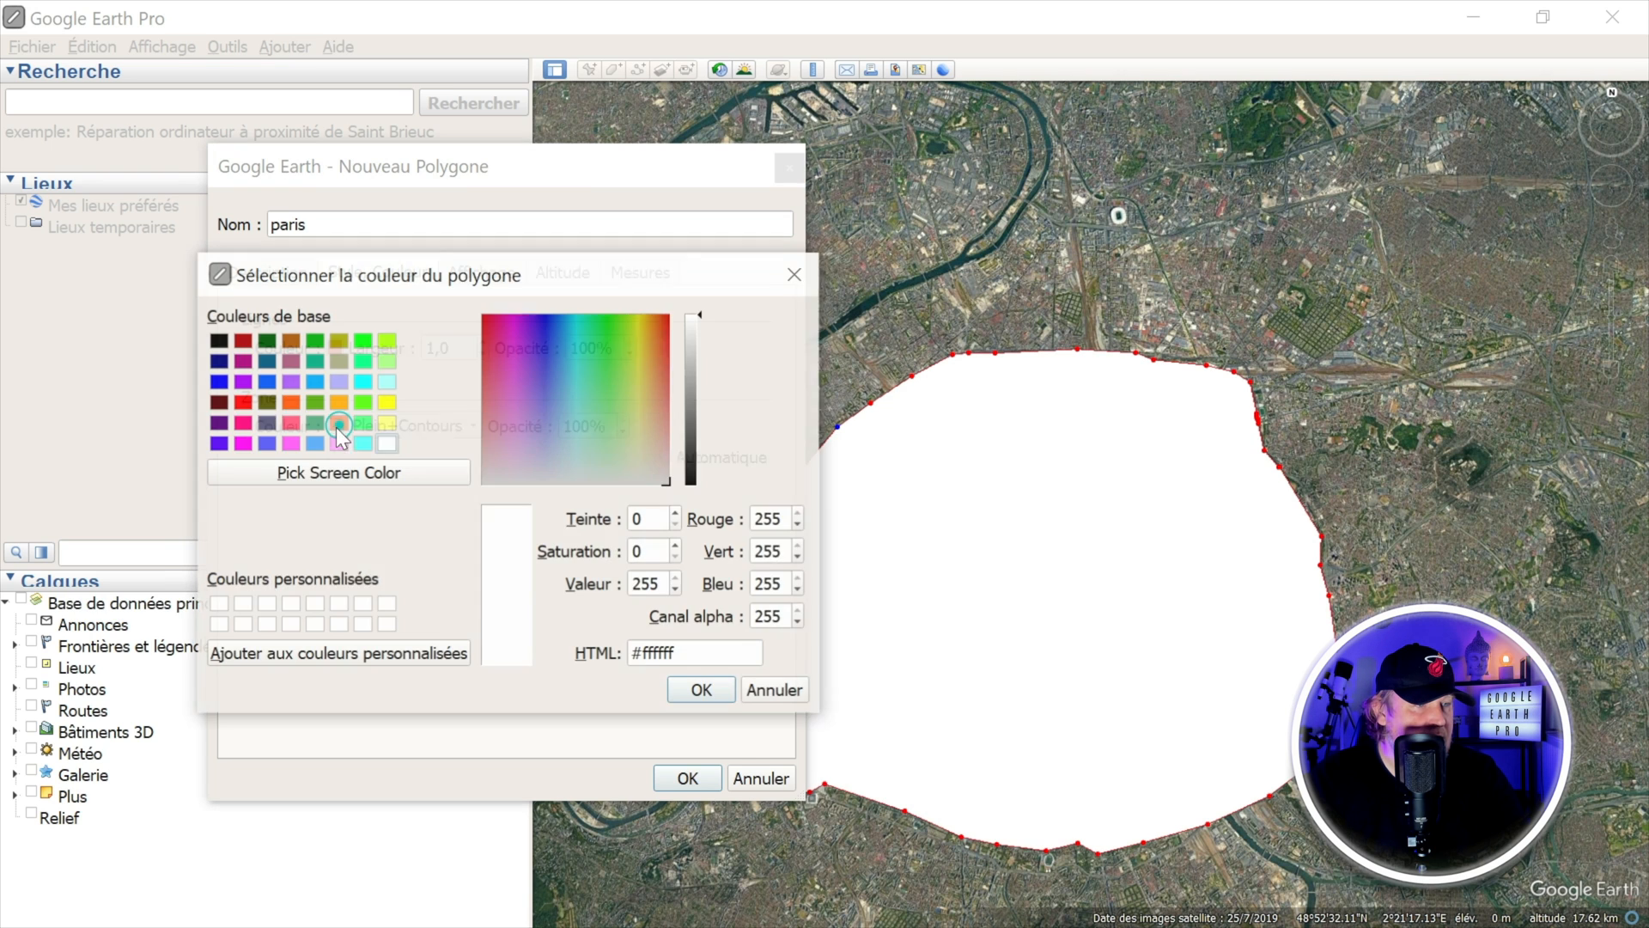
pyautogui.click(242, 401)
pyautogui.click(701, 691)
# Step: Set the opacity of the polygon's lines and of its area to 50%, and save the polygon
pyautogui.click(629, 353)
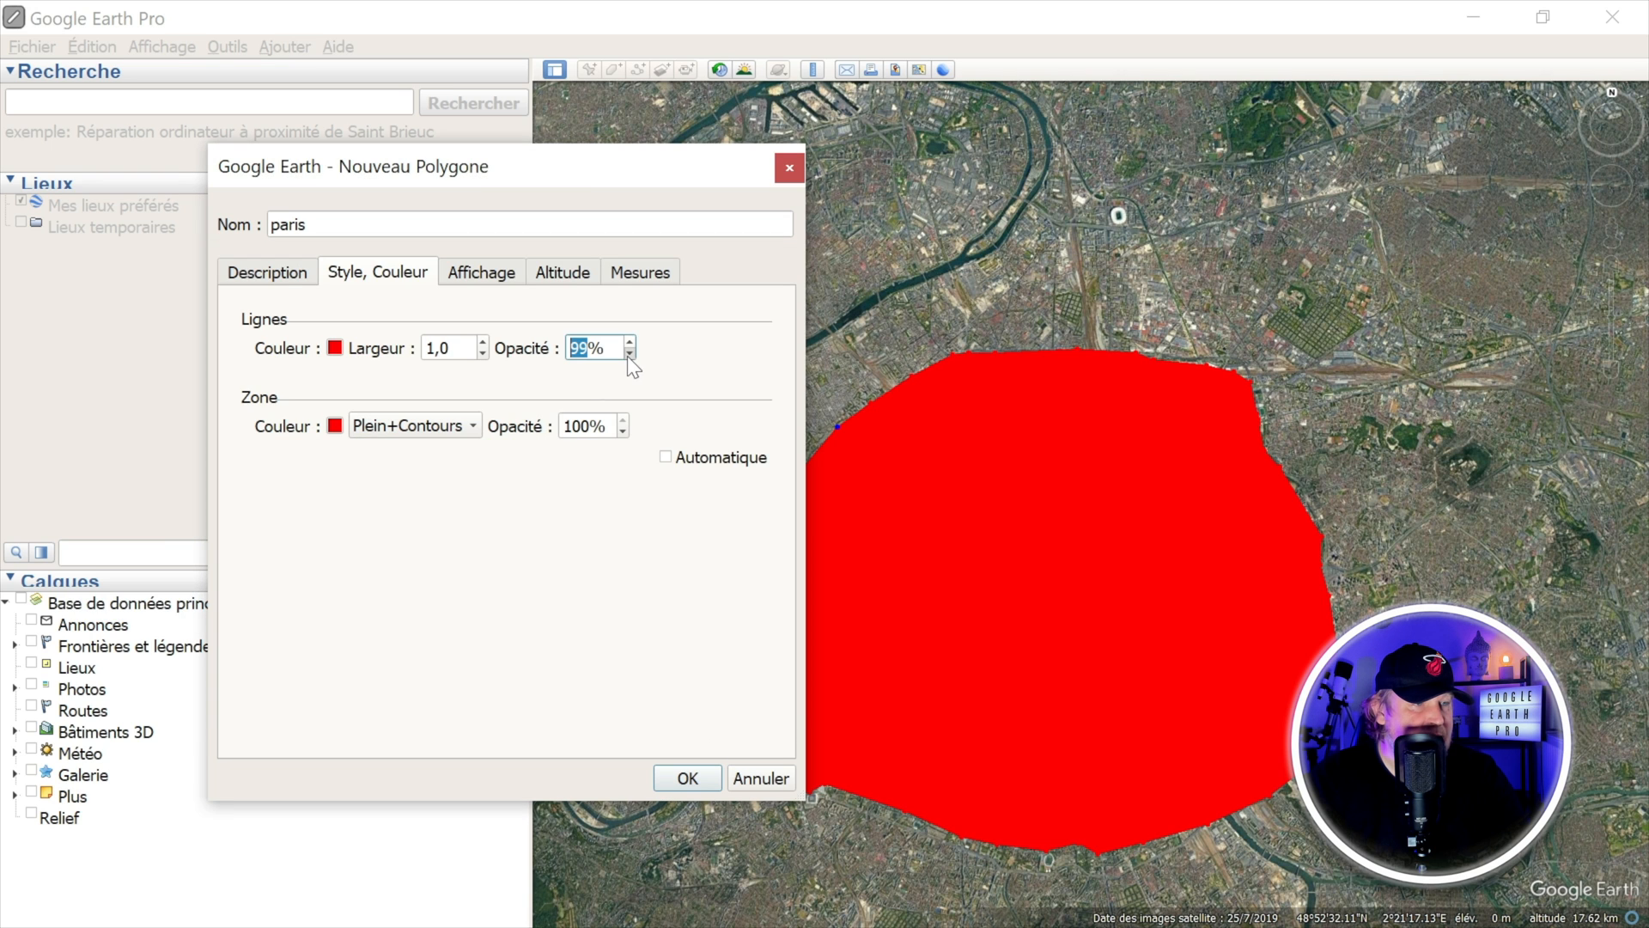
pyautogui.click(622, 431)
pyautogui.click(622, 431)
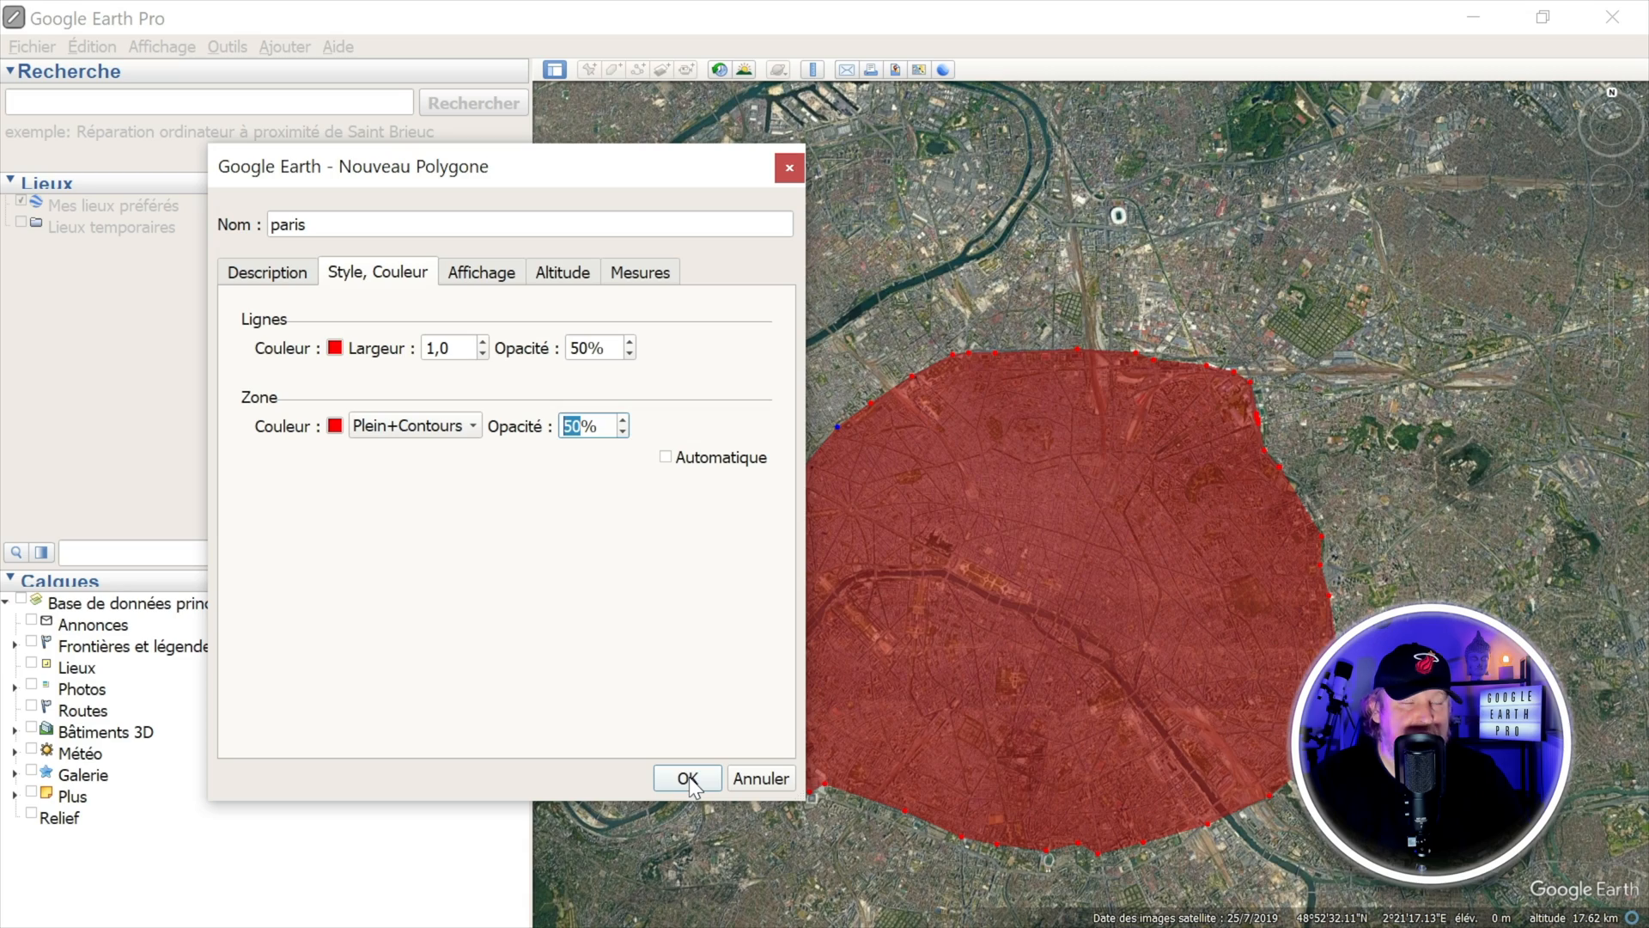
pyautogui.click(688, 779)
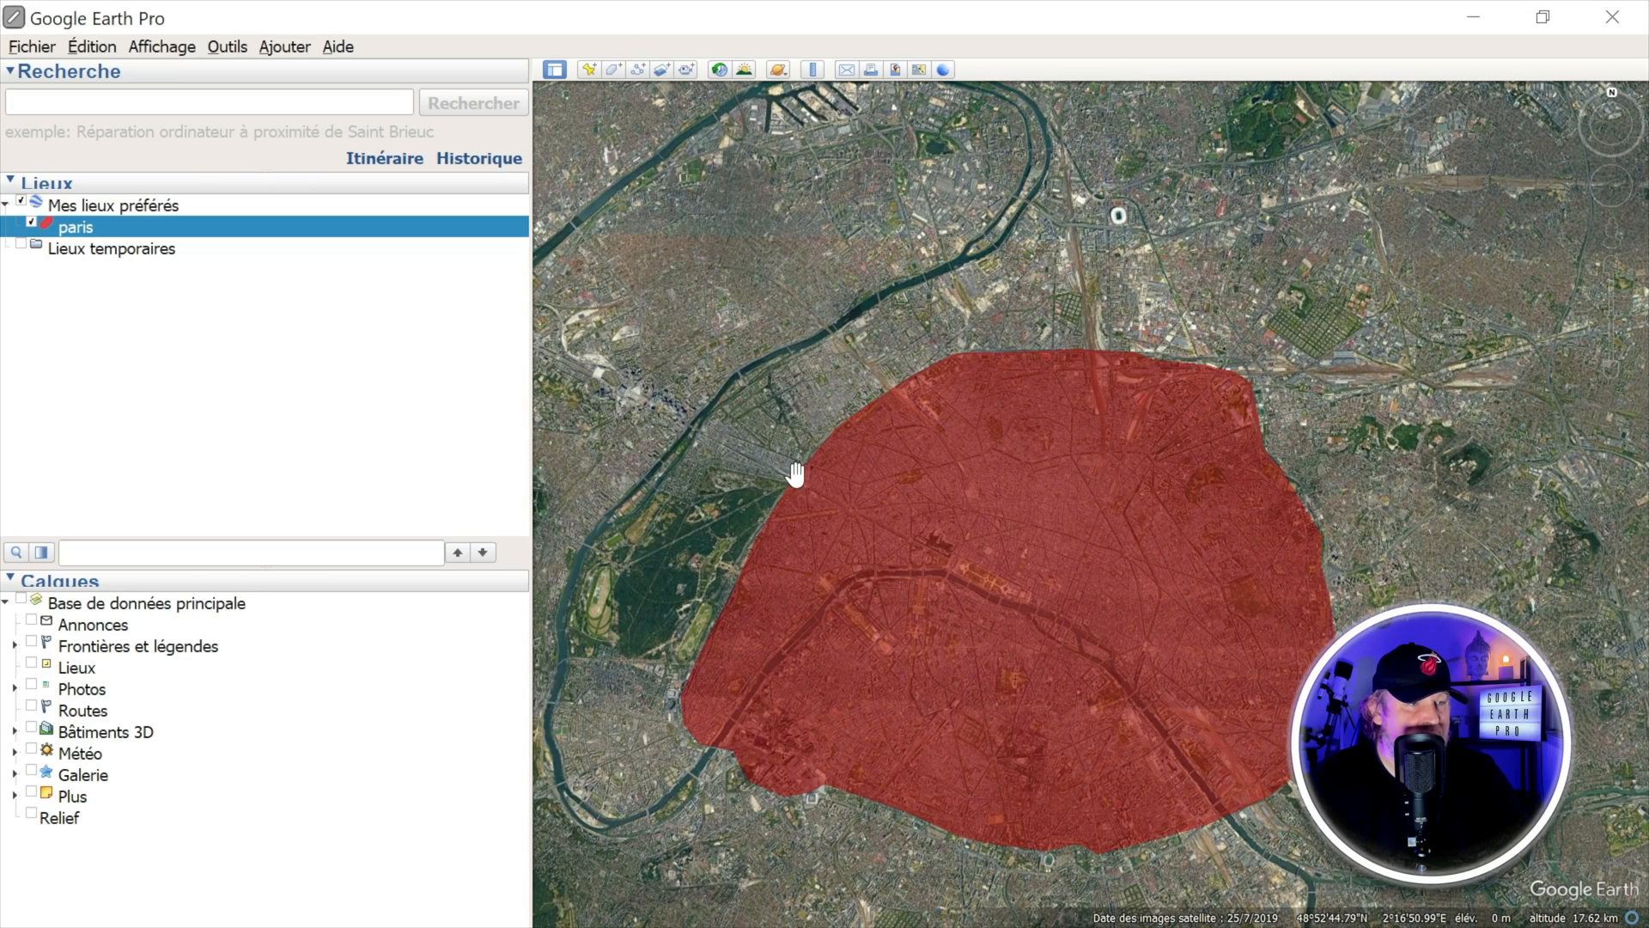